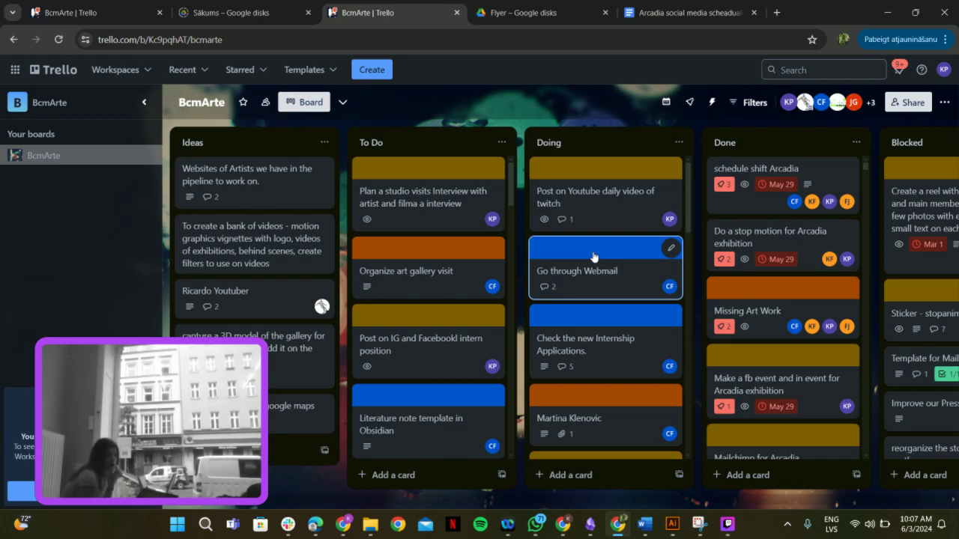
Step: Move the orange applicant card below "Check the new Internship Applications." from the Doing list to the top of Done
scroll(593, 257, "down", 1)
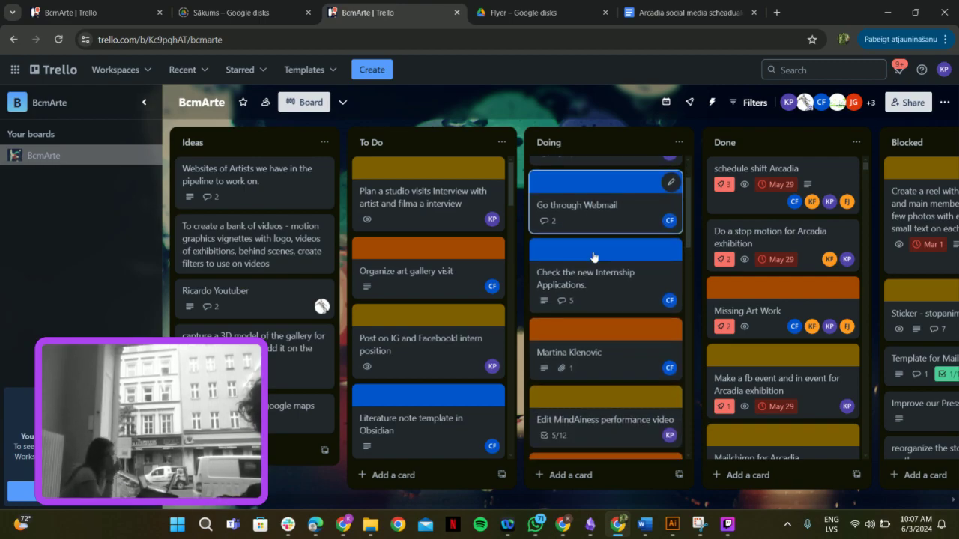
scroll(593, 257, "down", 1)
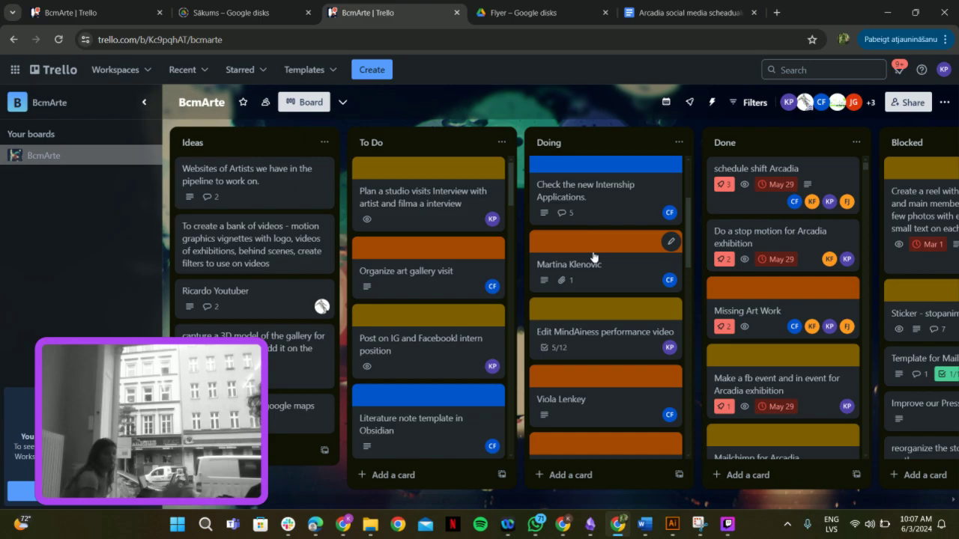
key(".")
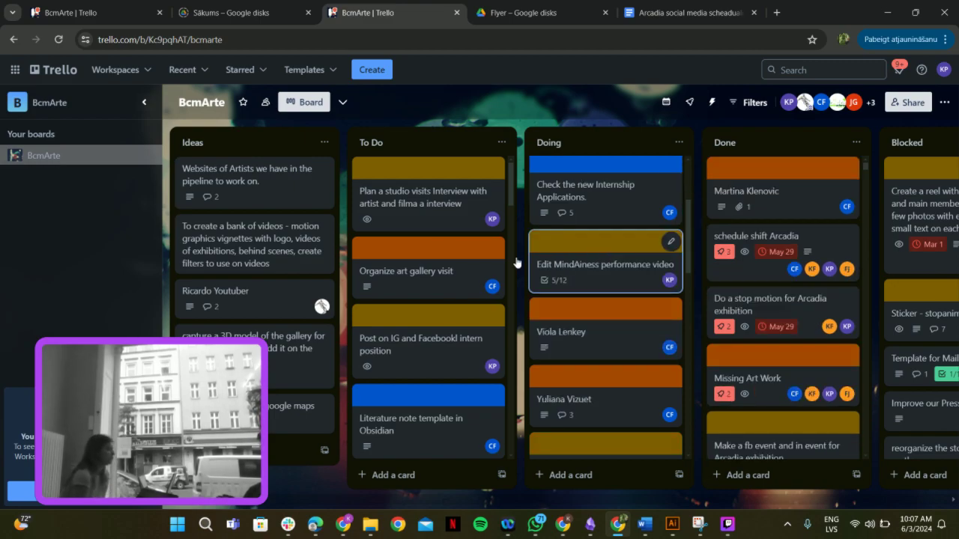
Step: On the "Edit MindAiness performance video" card, check off the last item of the "Full videos of artists" checklist and close the card
scroll(612, 302, "down", 1)
scroll(612, 302, "down", 1)
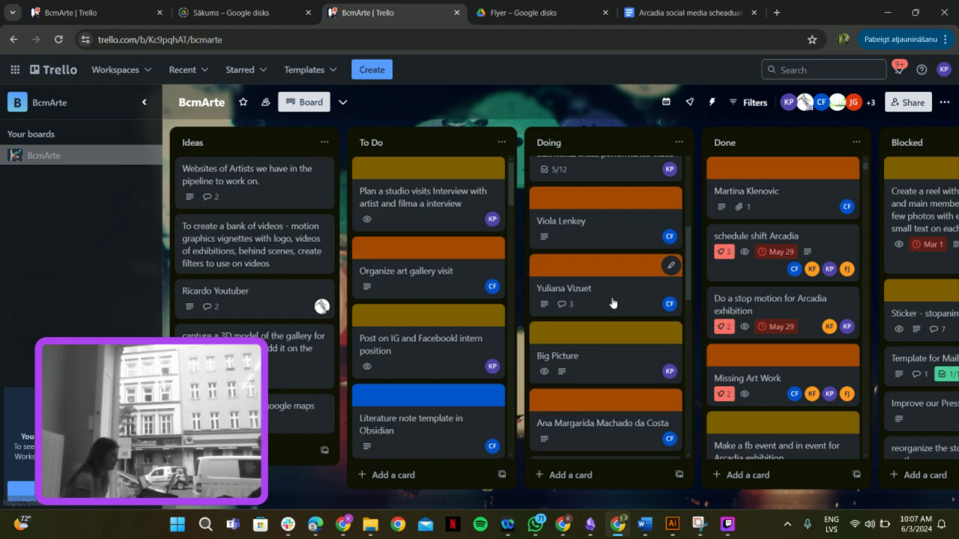
left_click(584, 174)
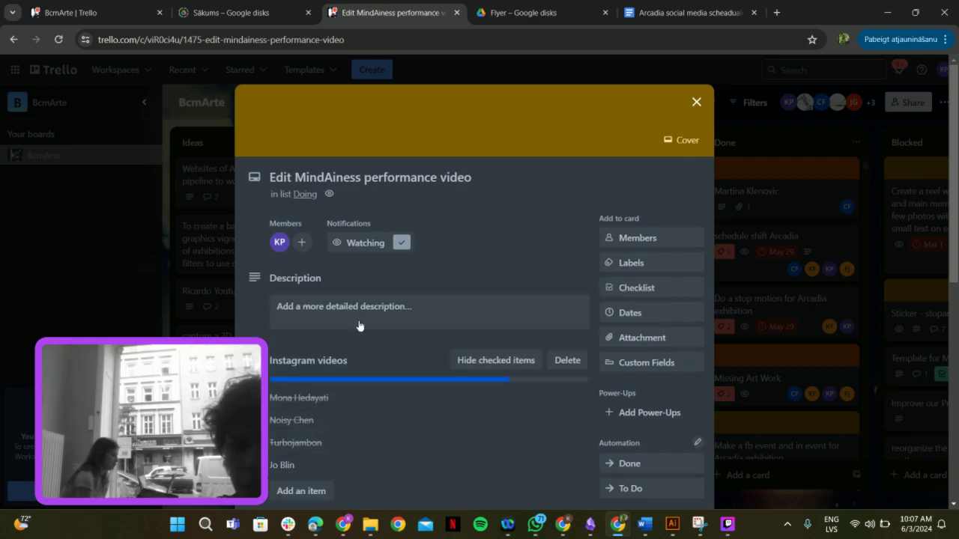
scroll(358, 327, "down", 3)
scroll(359, 328, "down", 2)
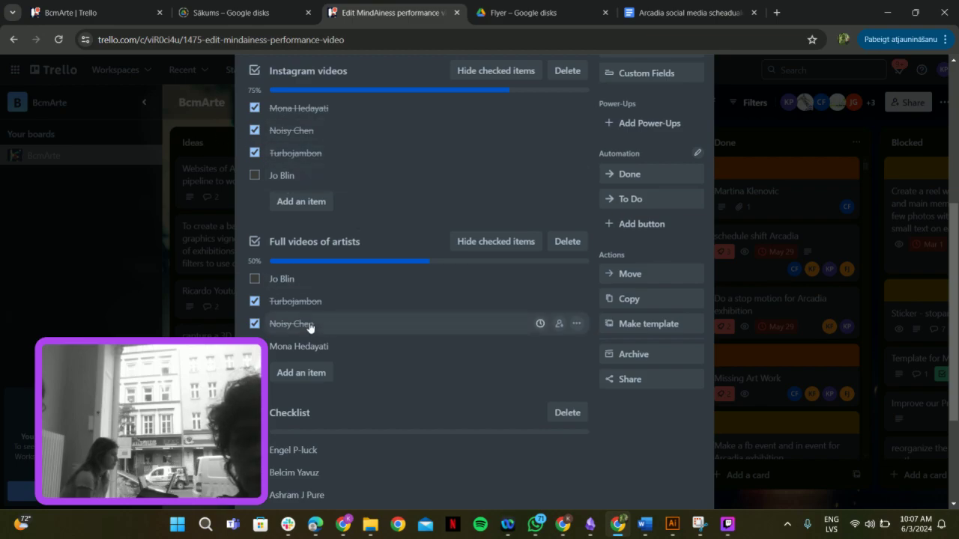
left_click(254, 346)
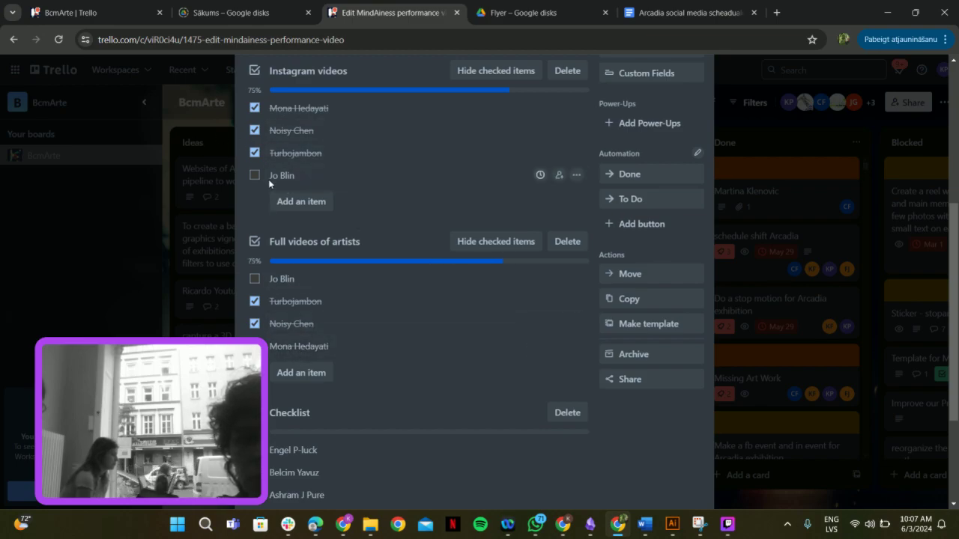
scroll(313, 443, "down", 1)
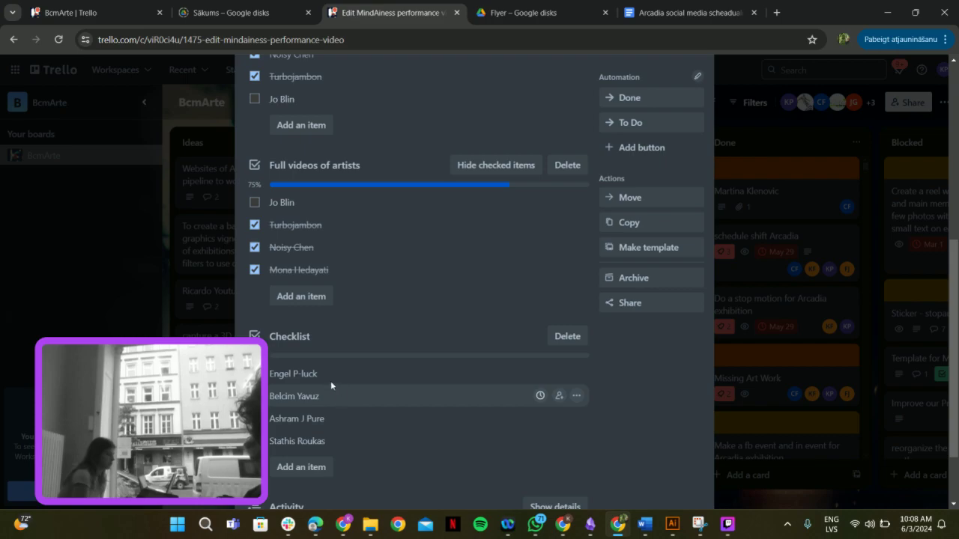
scroll(422, 134, "up", 3)
scroll(423, 133, "up", 2)
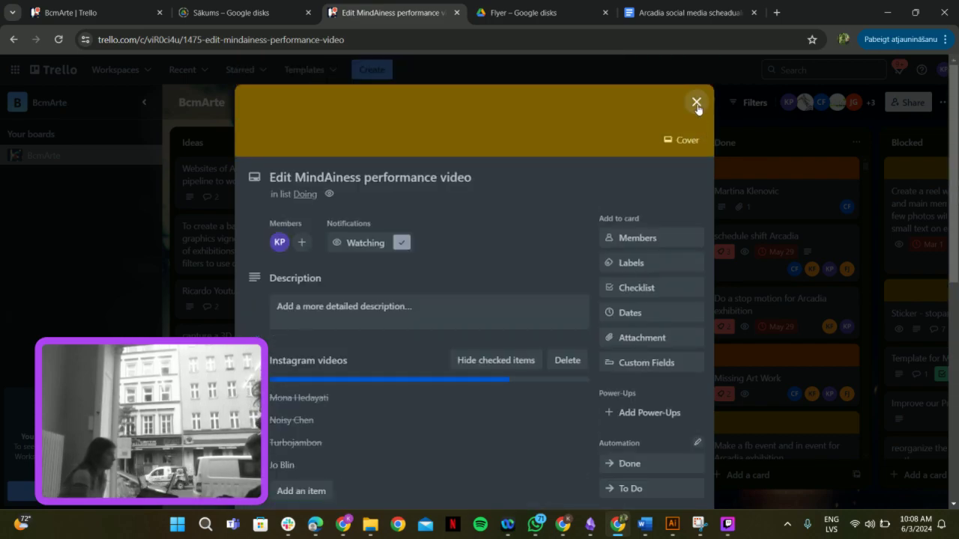
left_click(696, 103)
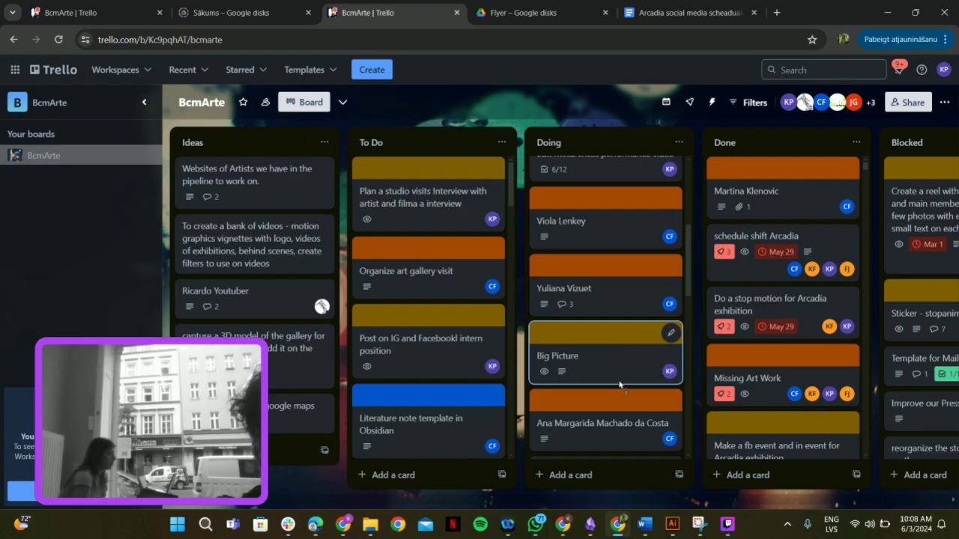
Step: Move the "Big Picture" card to the bottom of the Doing list
scroll(608, 448, "down", 10)
scroll(609, 450, "down", 2)
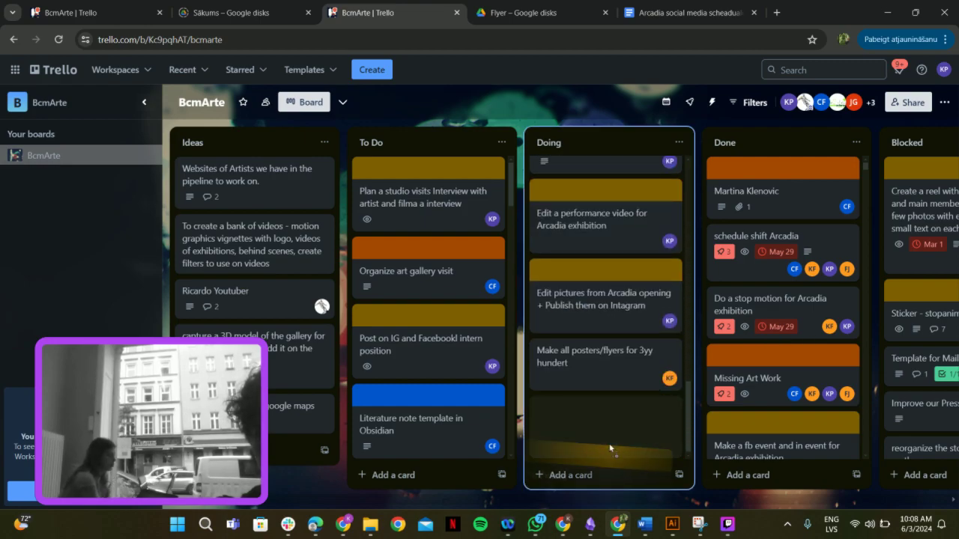
scroll(605, 267, "up", 10)
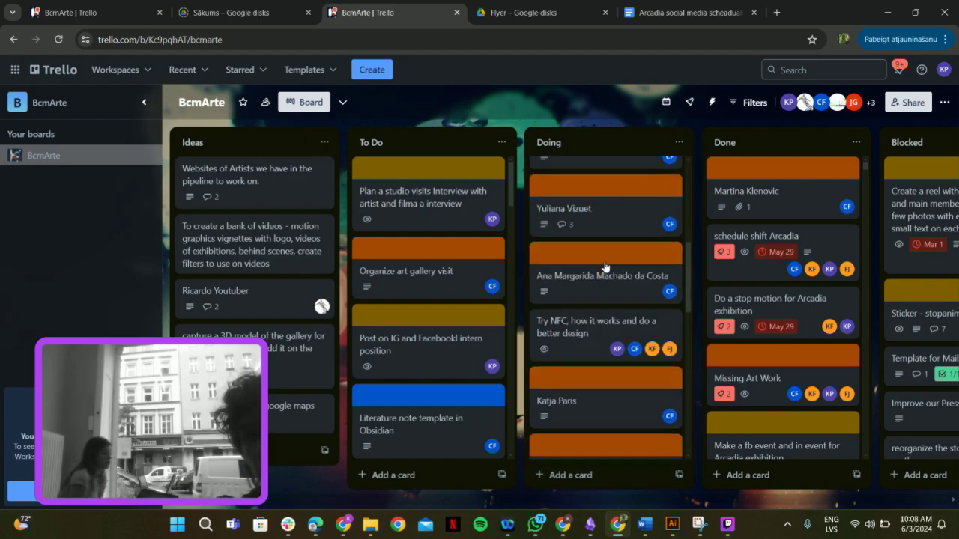
Step: Look through the applicant and task cards in the middle of the Doing list
scroll(605, 268, "up", 1)
scroll(605, 268, "down", 4)
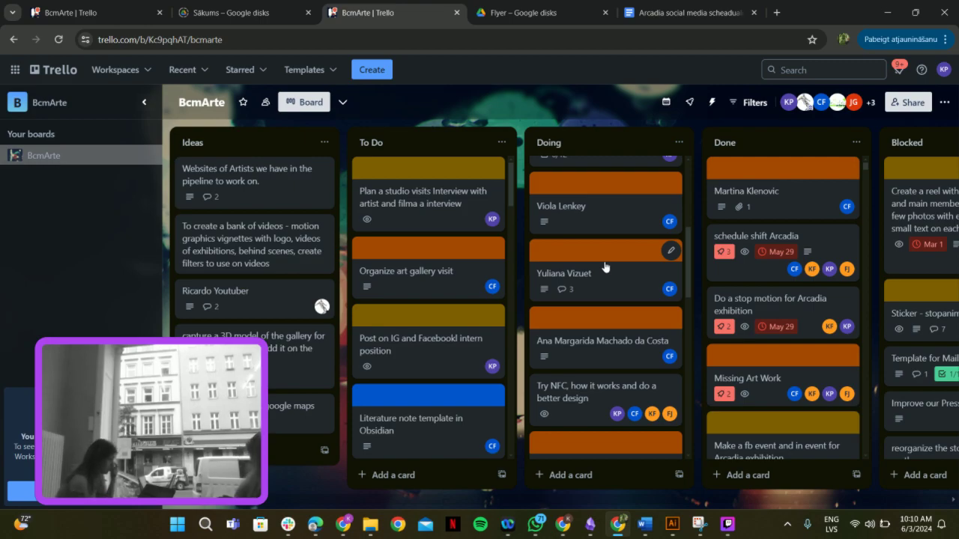
scroll(605, 267, "down", 3)
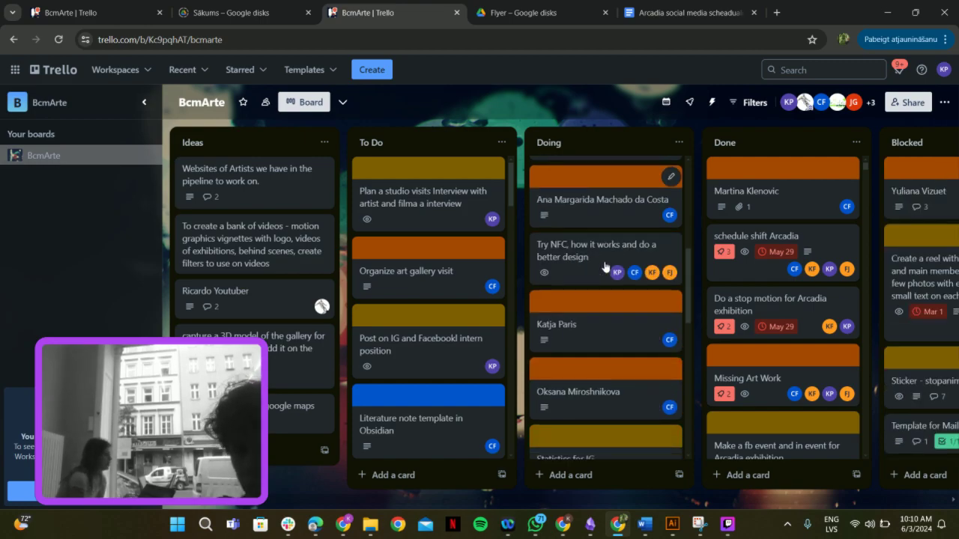
scroll(605, 268, "down", 2)
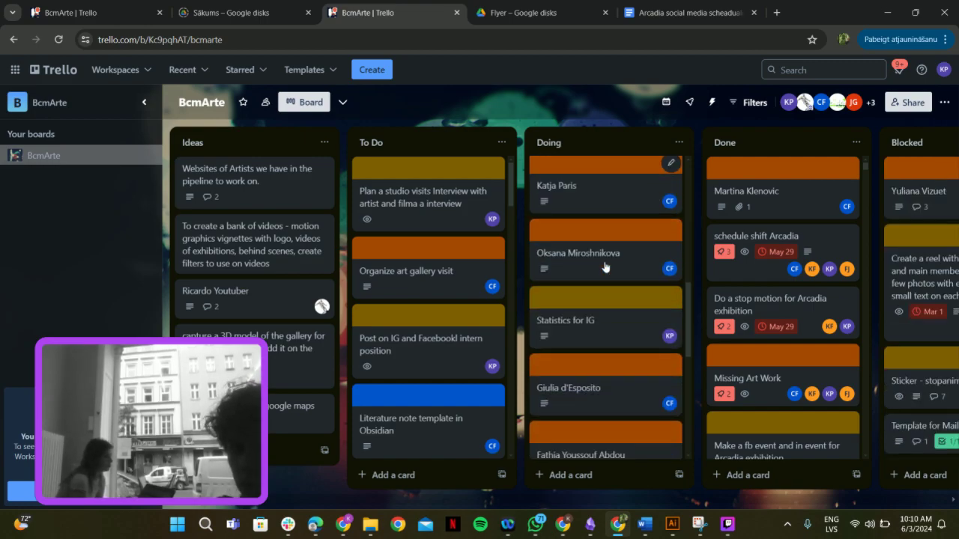
scroll(605, 268, "up", 2)
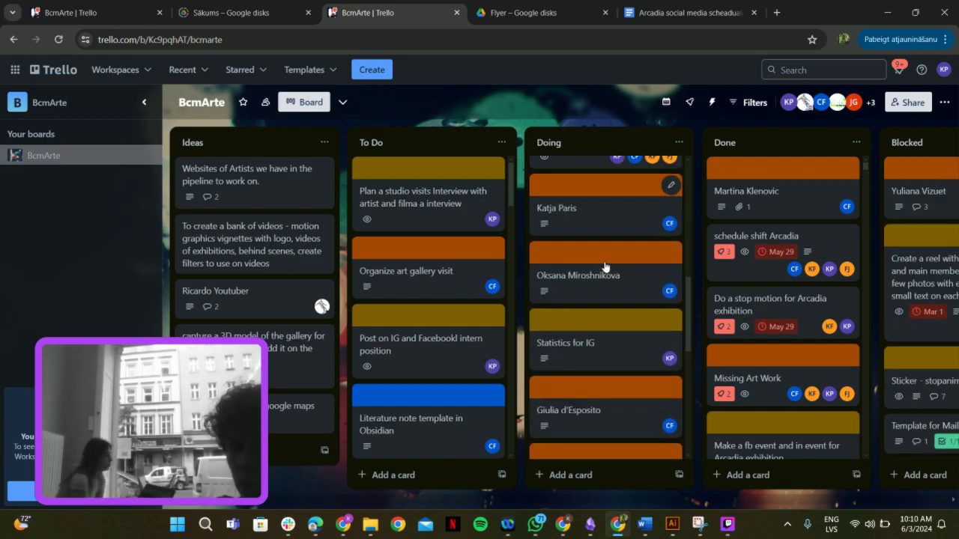
scroll(606, 267, "up", 1)
scroll(605, 267, "down", 1)
scroll(605, 268, "up", 2)
scroll(605, 267, "up", 1)
scroll(605, 267, "down", 3)
scroll(605, 268, "up", 2)
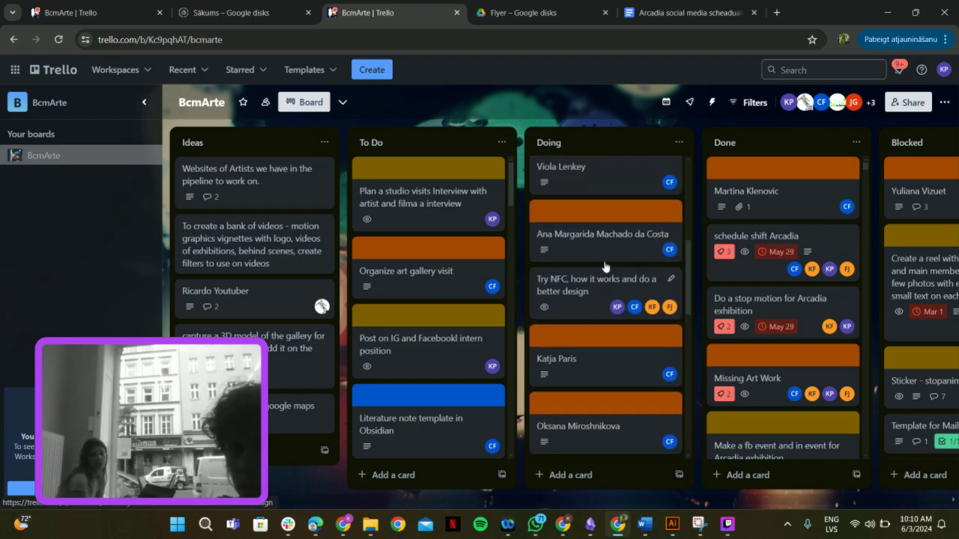
Step: View Portfolio-Link.png in the Google Drive folder linked from the applicant card above "Try NFC", then return to Trello and close the card
left_click(605, 263)
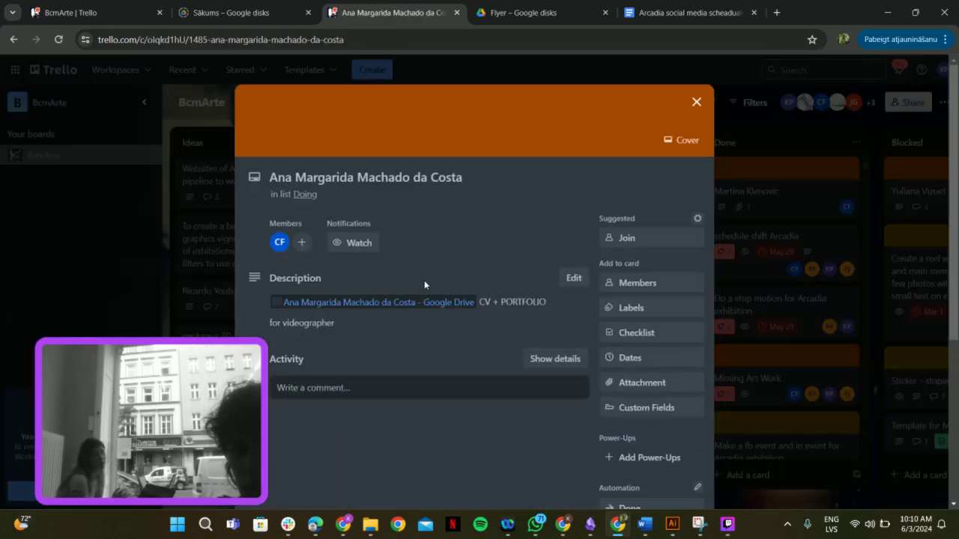
left_click(428, 302)
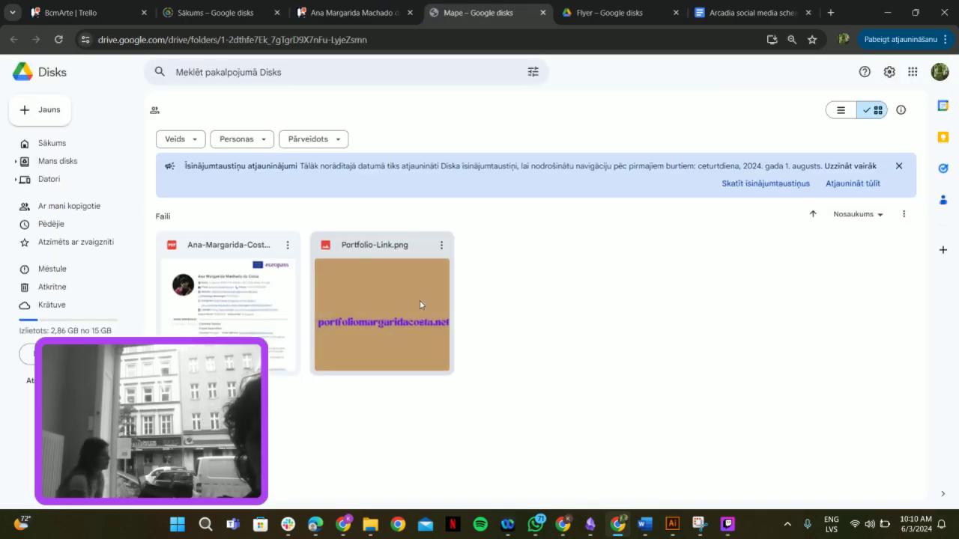
double_click(420, 304)
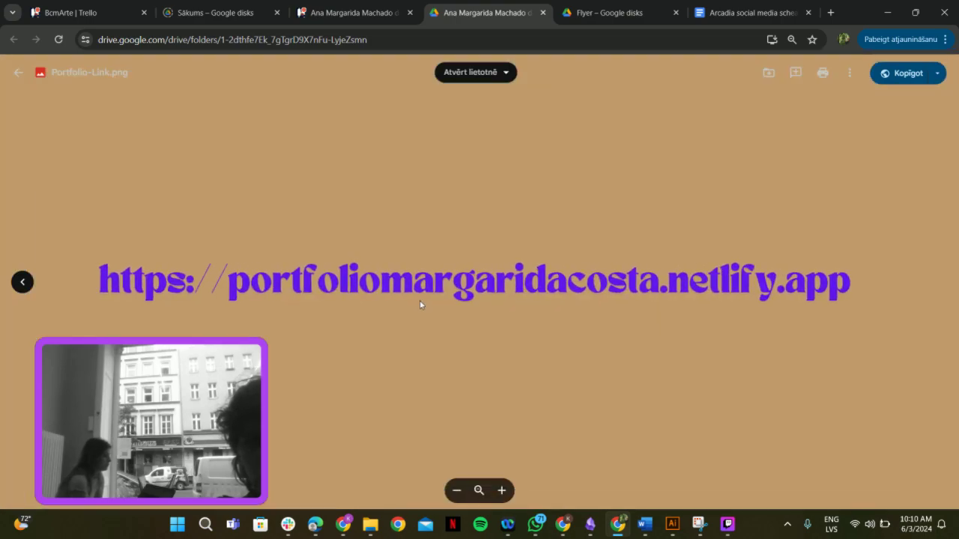
left_click(531, 289)
scroll(531, 288, "up", 5)
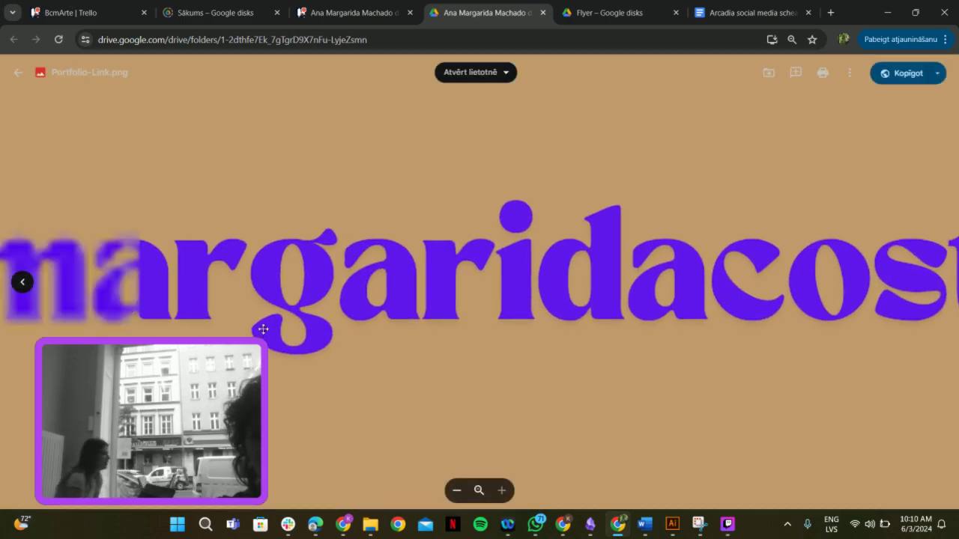
scroll(253, 304, "down", 2)
scroll(254, 304, "down", 3)
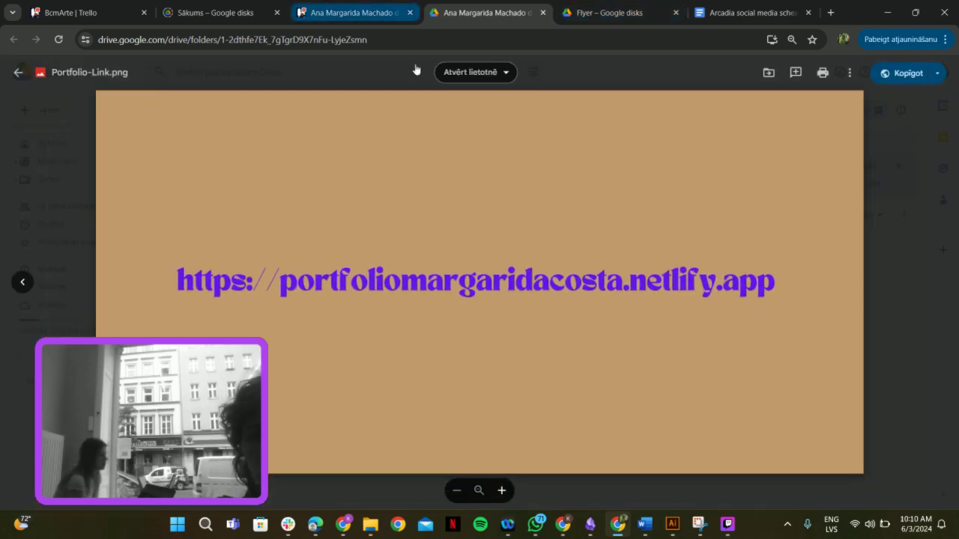
left_click(364, 11)
left_click(697, 104)
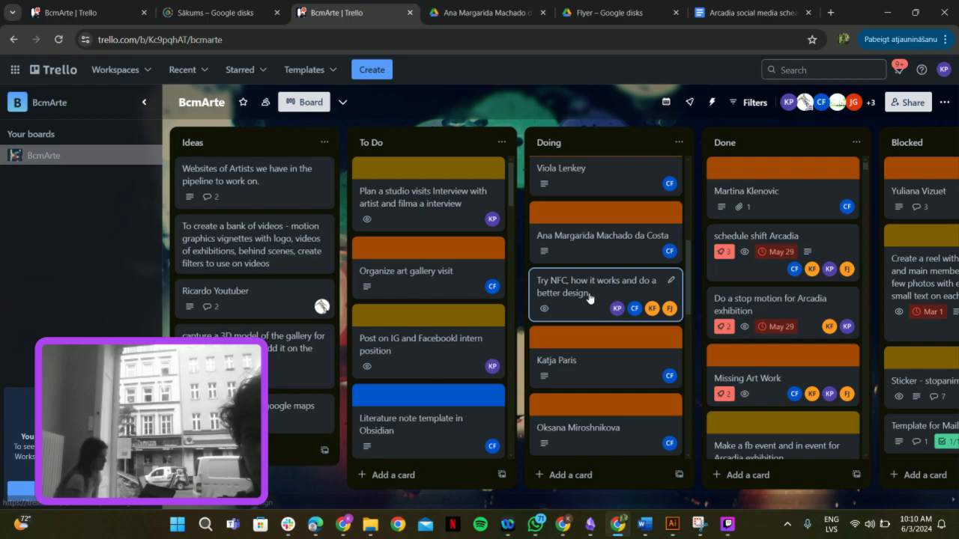
Step: Open the full details of the "Try NFC, how it works and do a better design" card in Doing
scroll(589, 298, "down", 1)
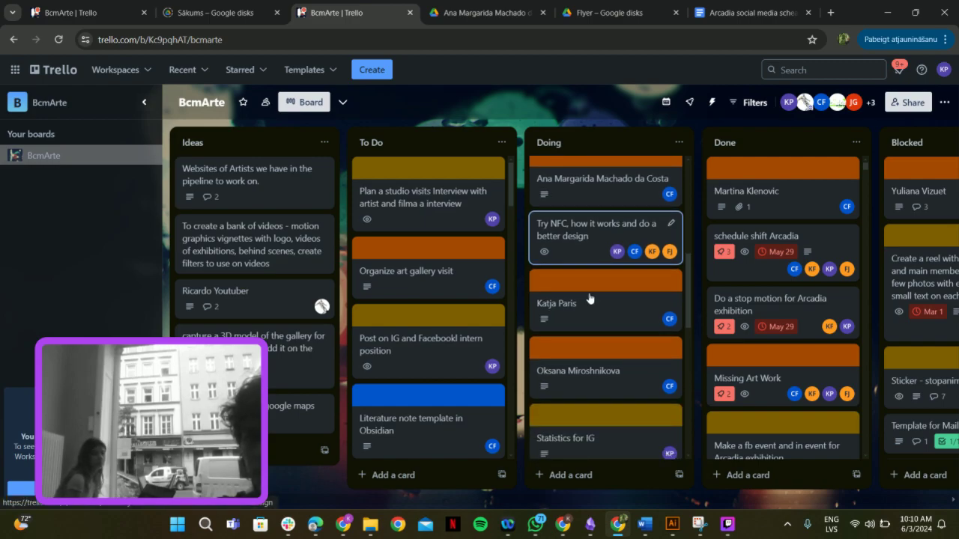
left_click(669, 224)
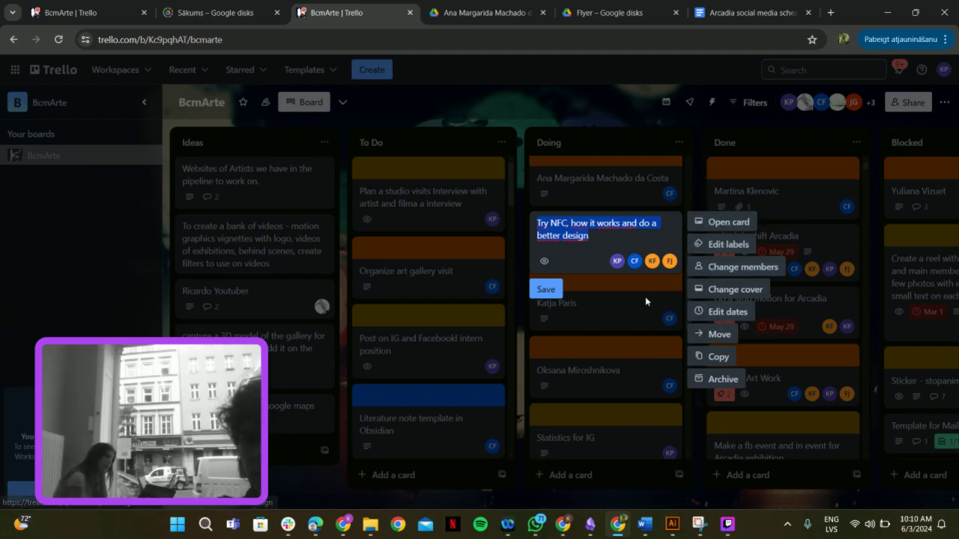
key("End")
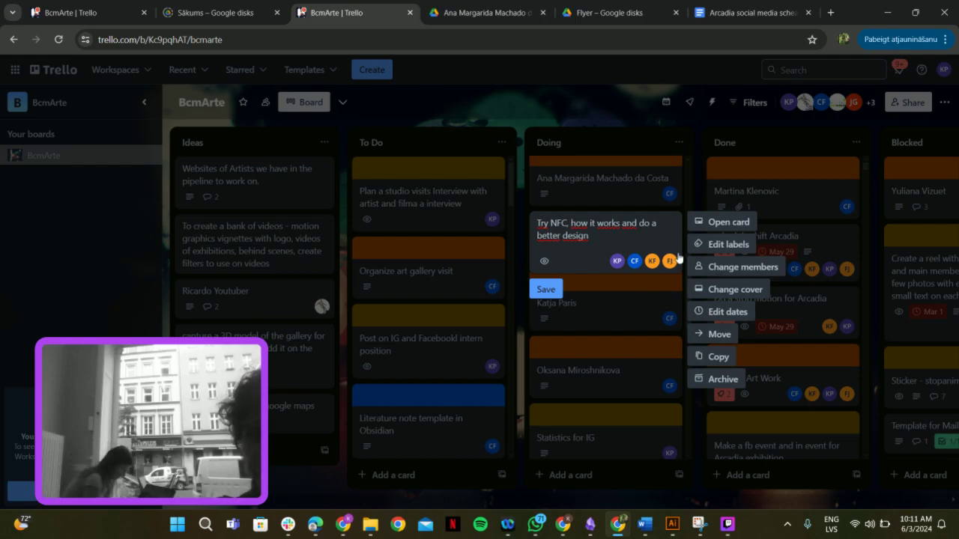
left_click(696, 223)
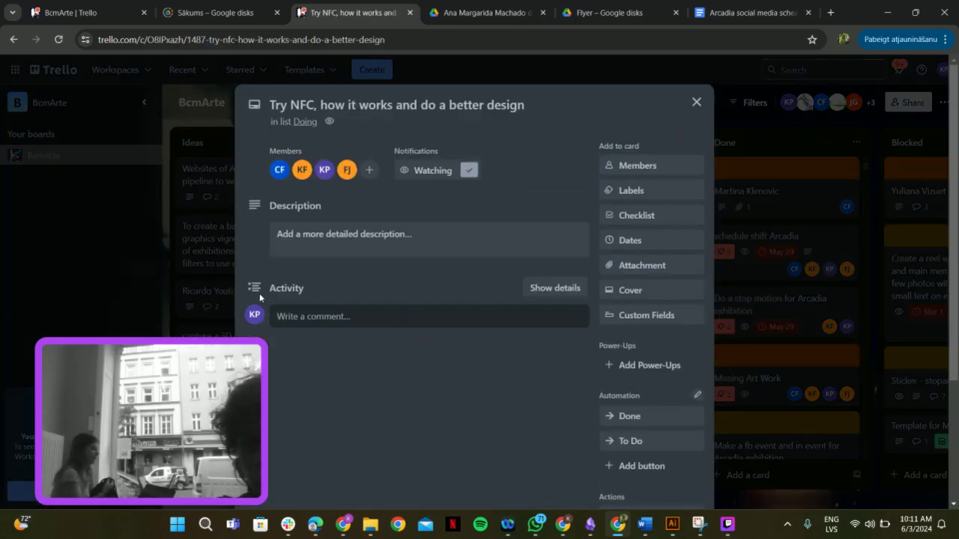
Step: Post the comment "iphone 14 pro / 16,6" on the Try NFC card and close the card
left_click(302, 317)
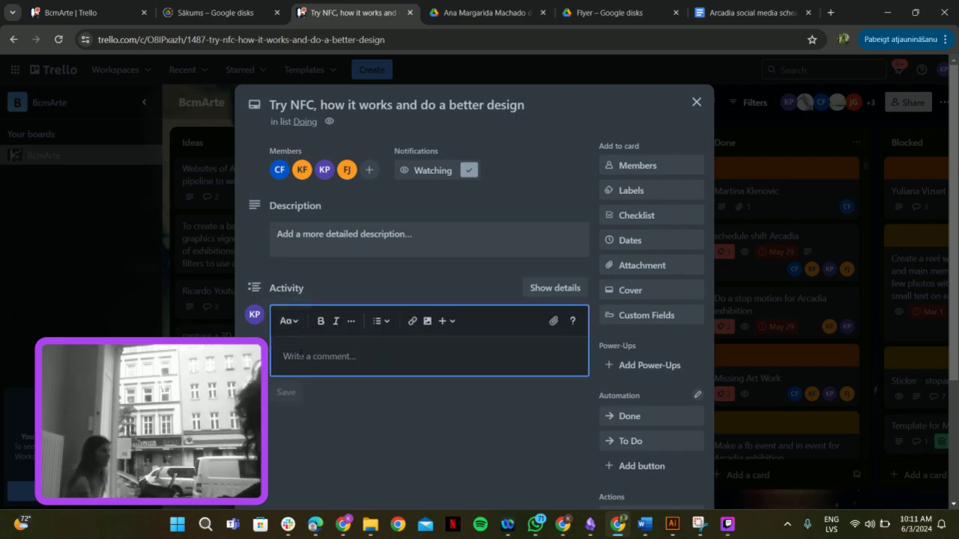
type("(")
type("phon")
type("e 14 ")
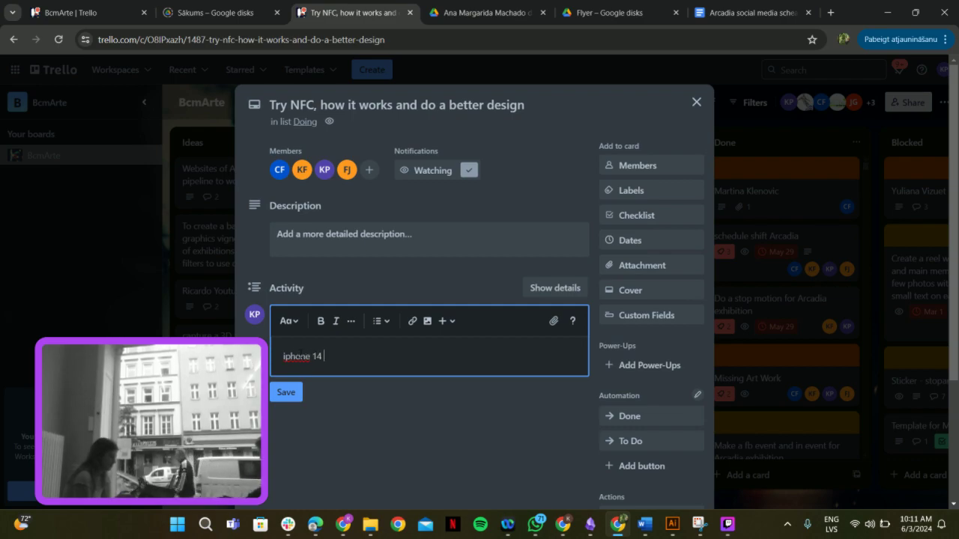
type("pro")
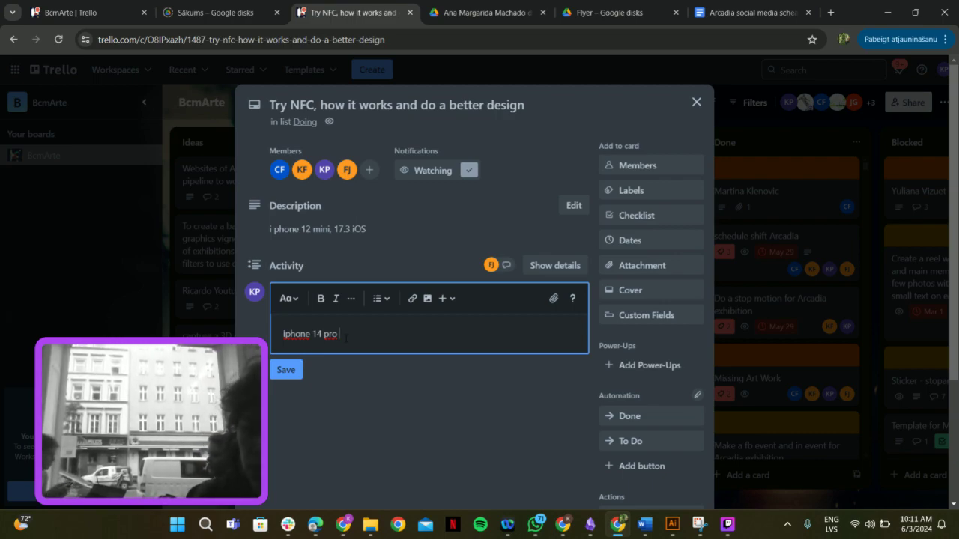
type("/ 16")
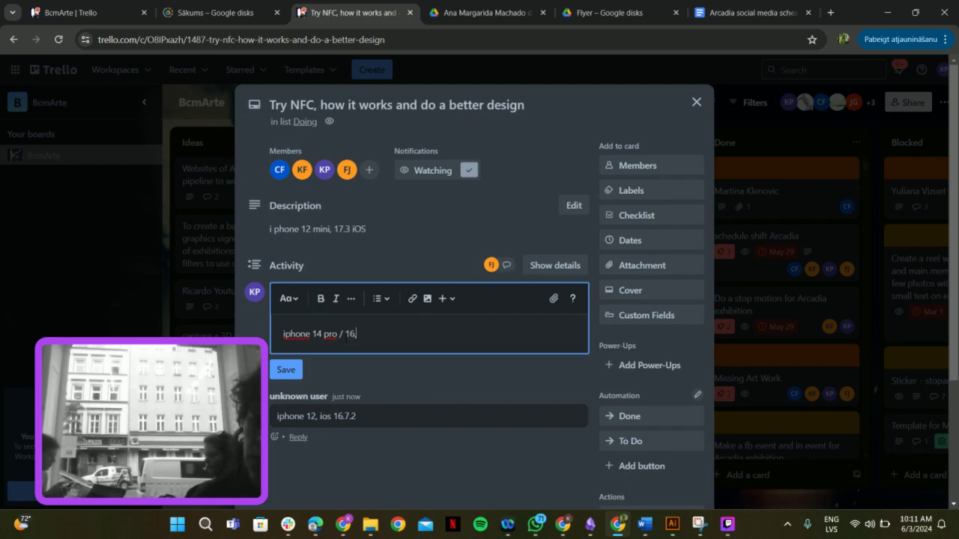
type(",6")
left_click(288, 370)
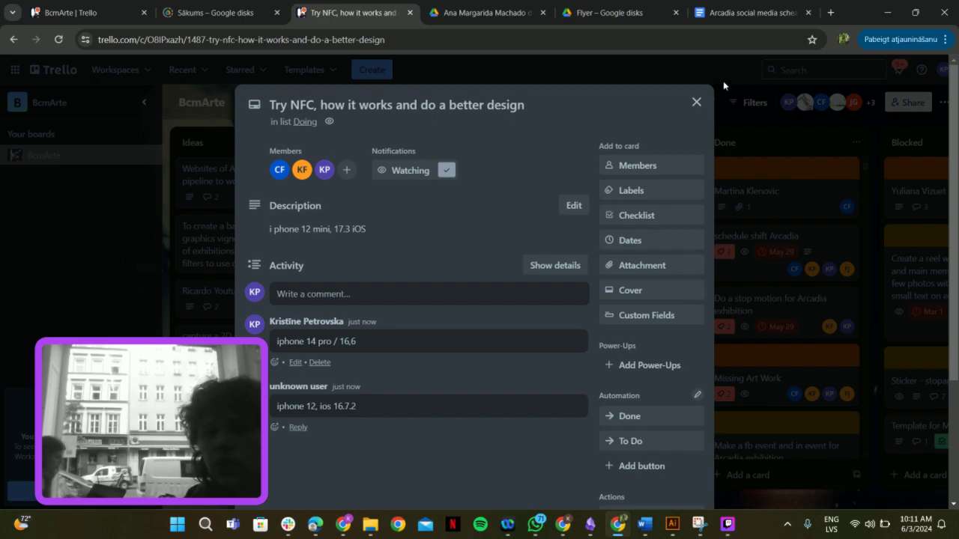
left_click(696, 102)
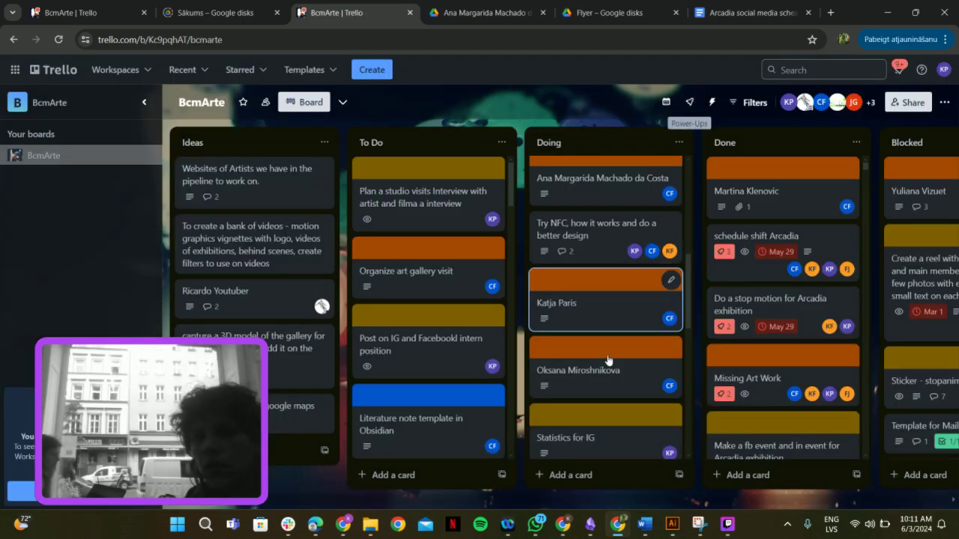
Step: Review the description of the "Statistics for IG" card in the Doing list and close the card
scroll(608, 361, "down", 1)
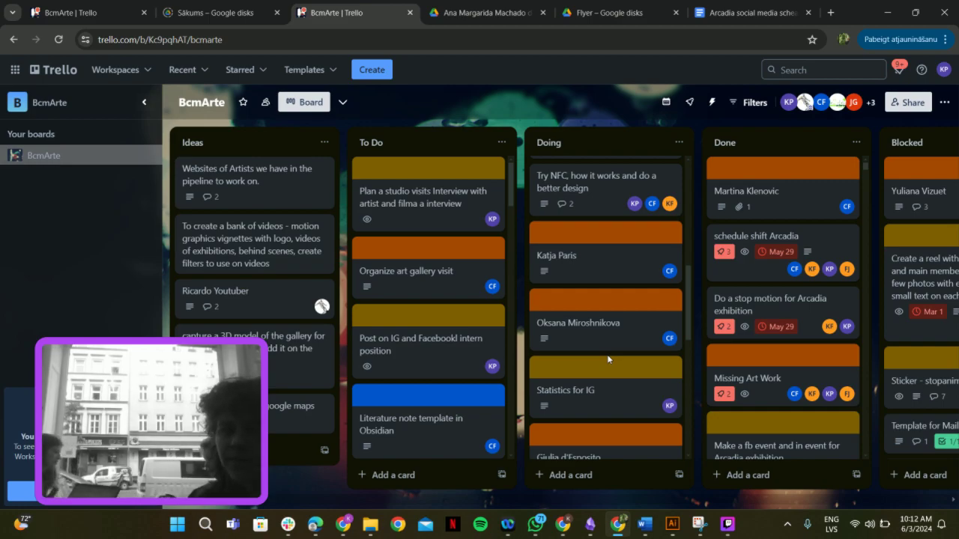
scroll(607, 354, "down", 2)
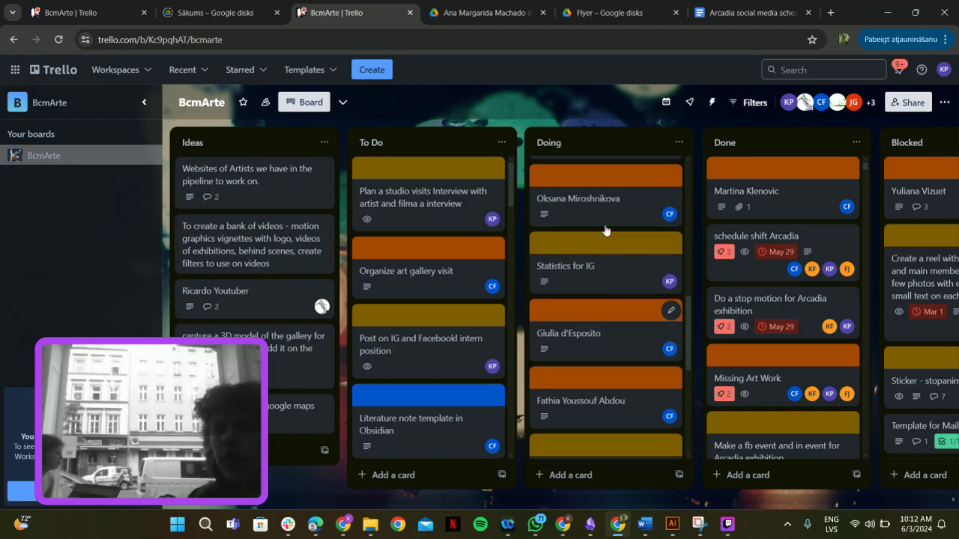
left_click(606, 270)
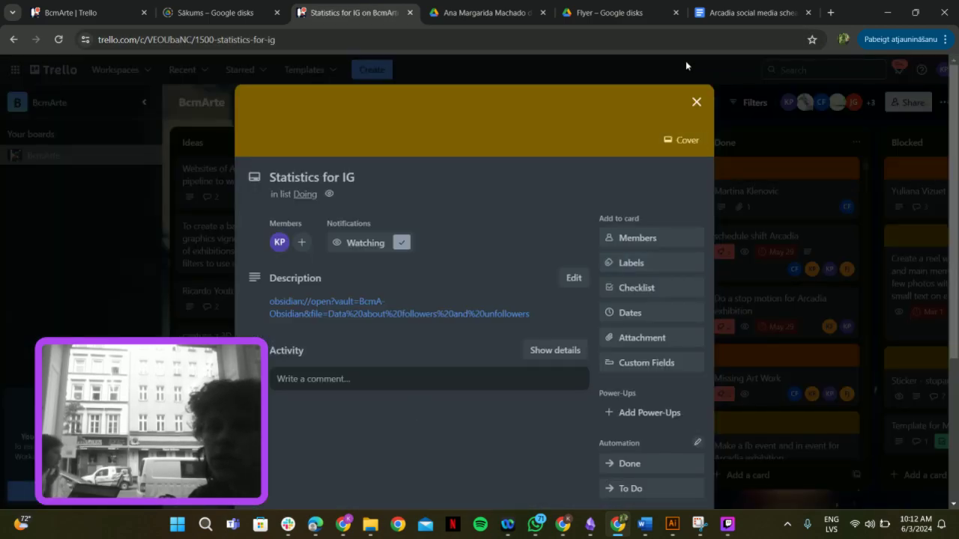
left_click(685, 60)
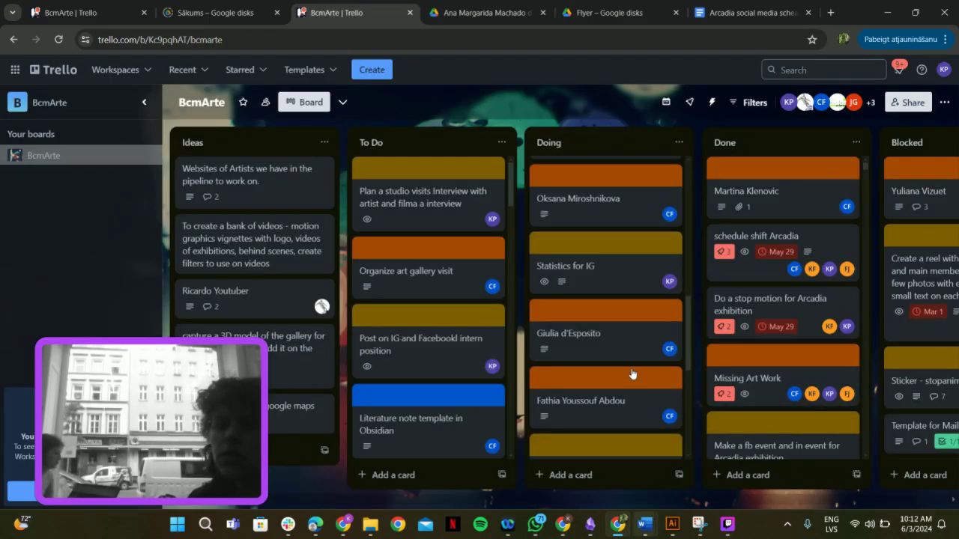
Step: Switch to the Arcadia social media schedule in Google Docs and add "/" and a new line "Send a newsletter" after the 9.06 clay workshop filming entry
scroll(598, 266, "down", 1)
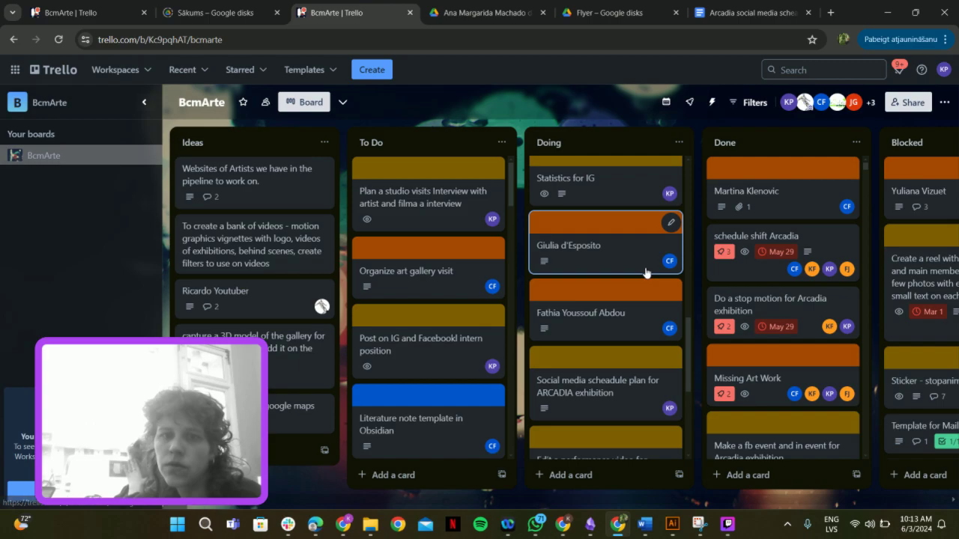
scroll(646, 273, "down", 2)
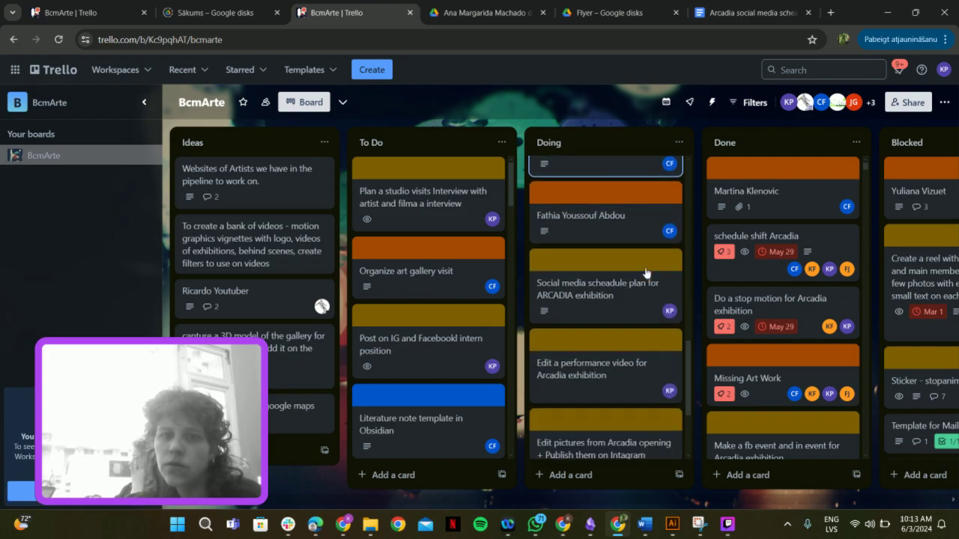
scroll(646, 273, "up", 1)
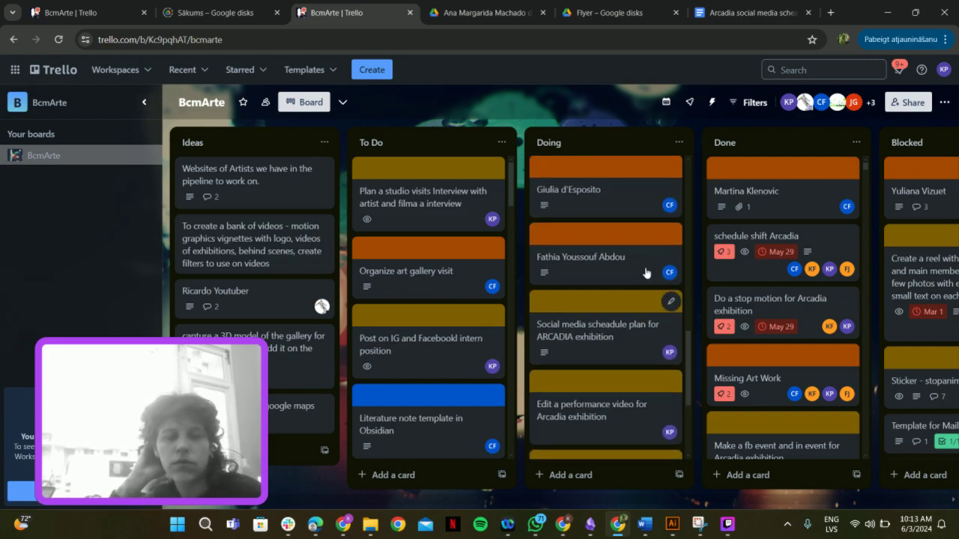
left_click(723, 12)
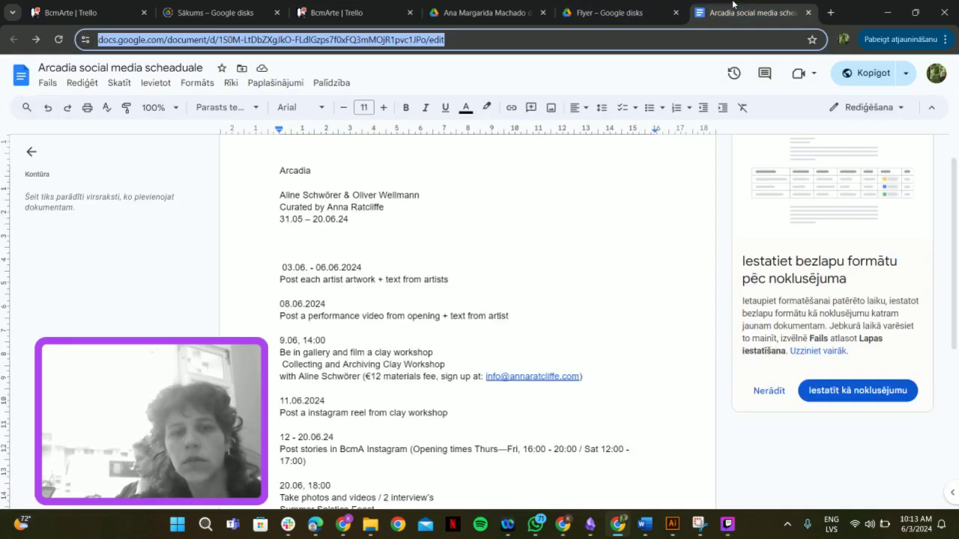
left_click(370, 332)
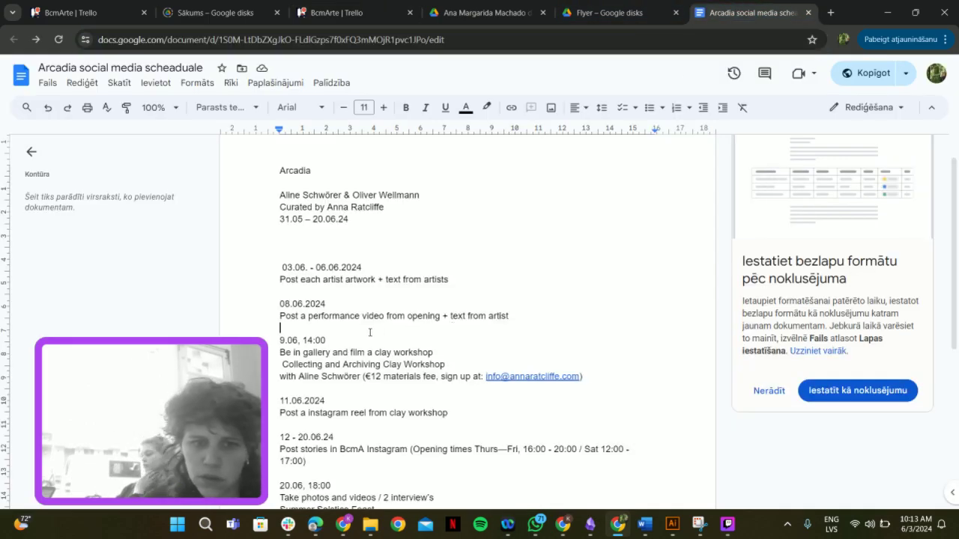
left_click(459, 352)
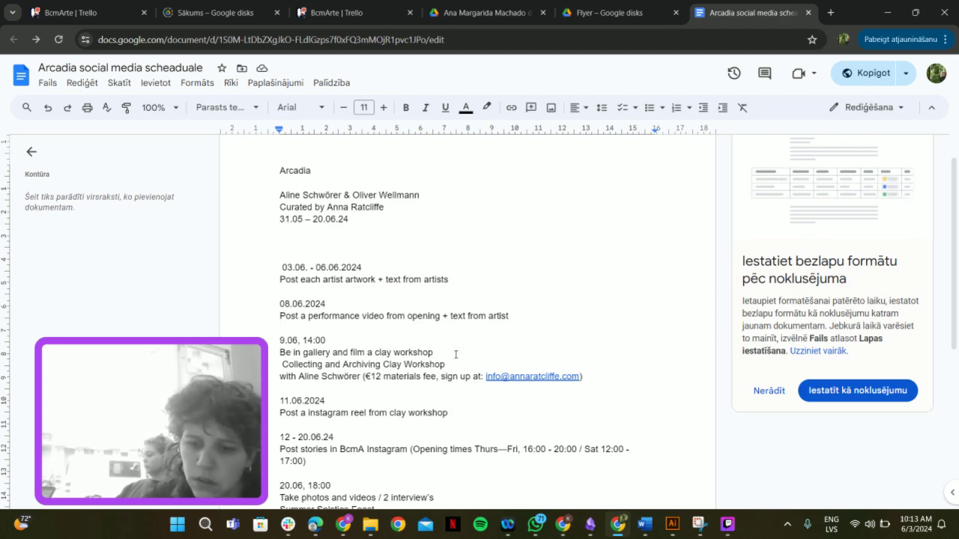
type("/")
key("Return")
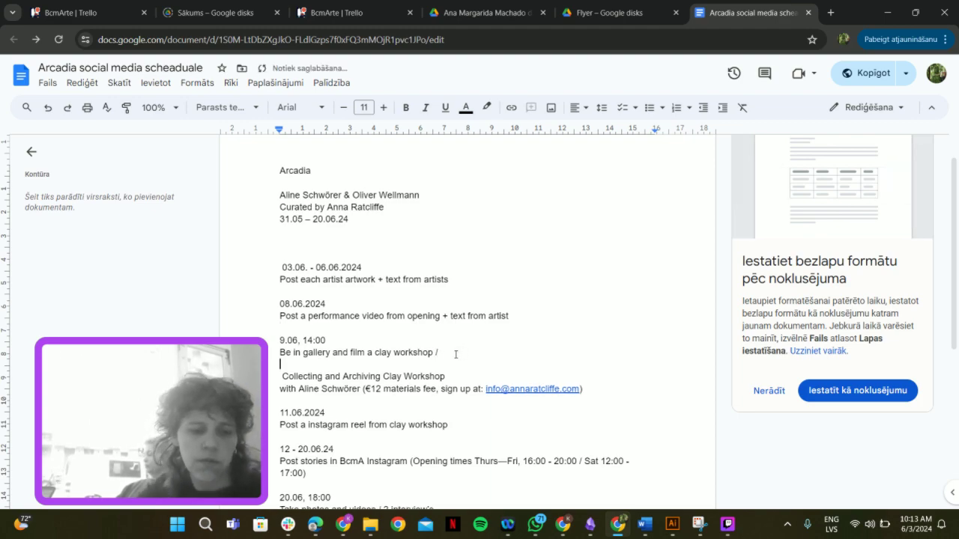
type("Se")
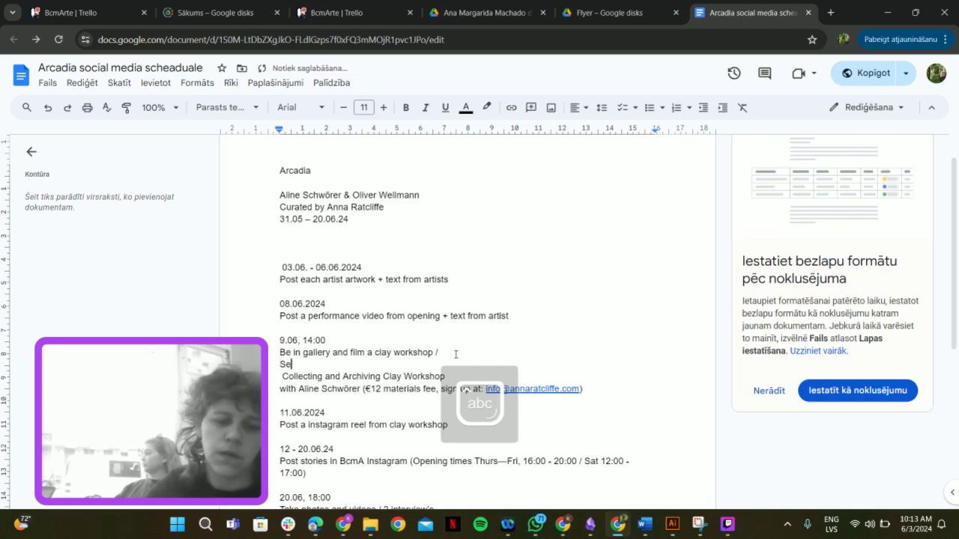
type("nd a n")
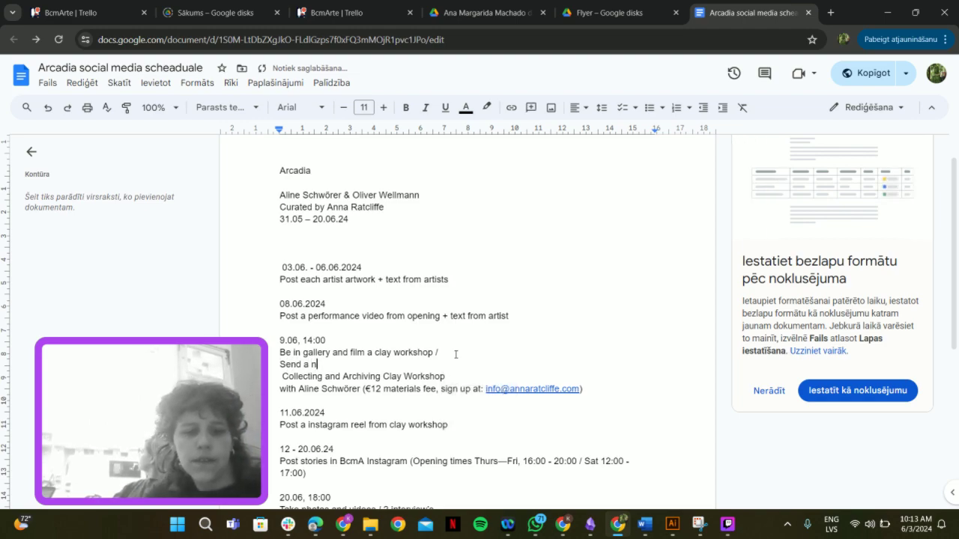
type("ewsle")
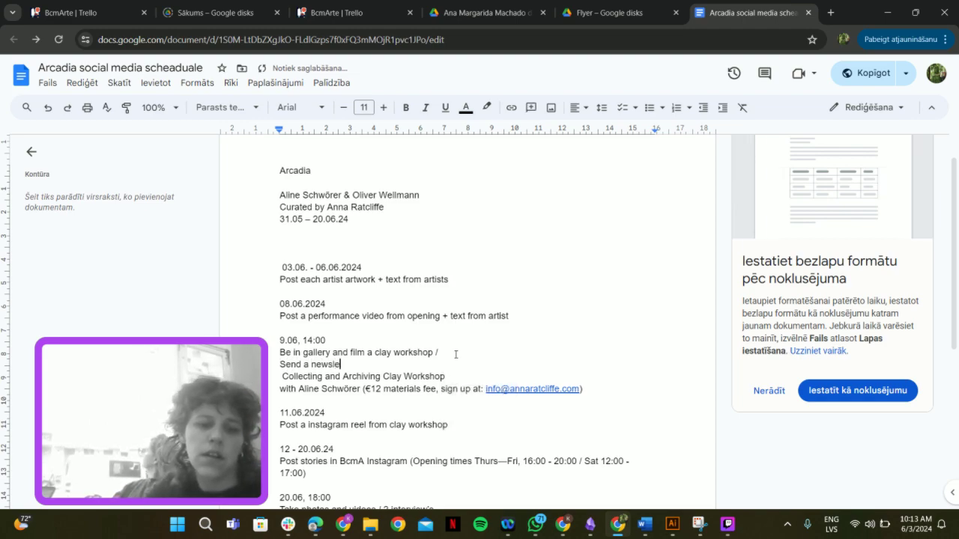
type("tter")
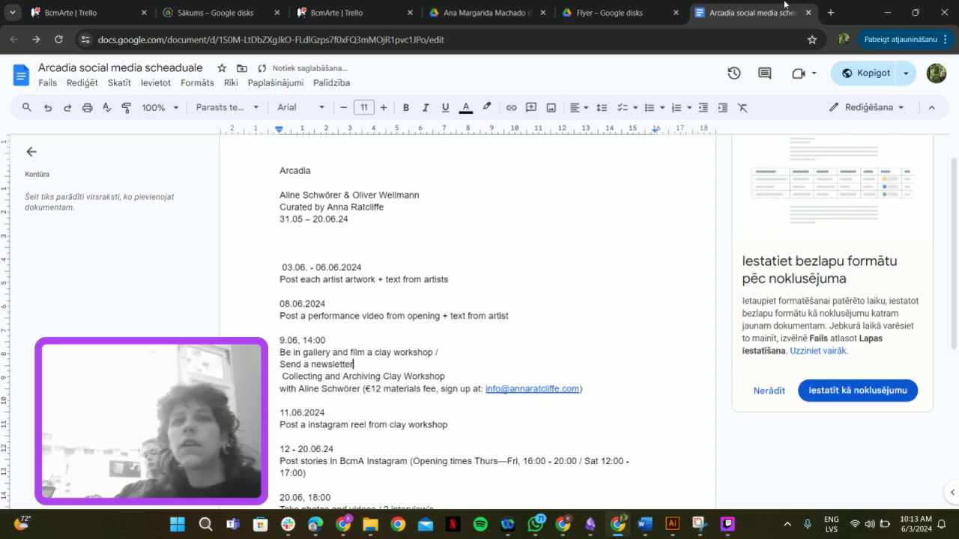
Step: Check the back of the Arcadia flyer in Google Drive, then return to the BcmArte board in Trello
left_click(610, 12)
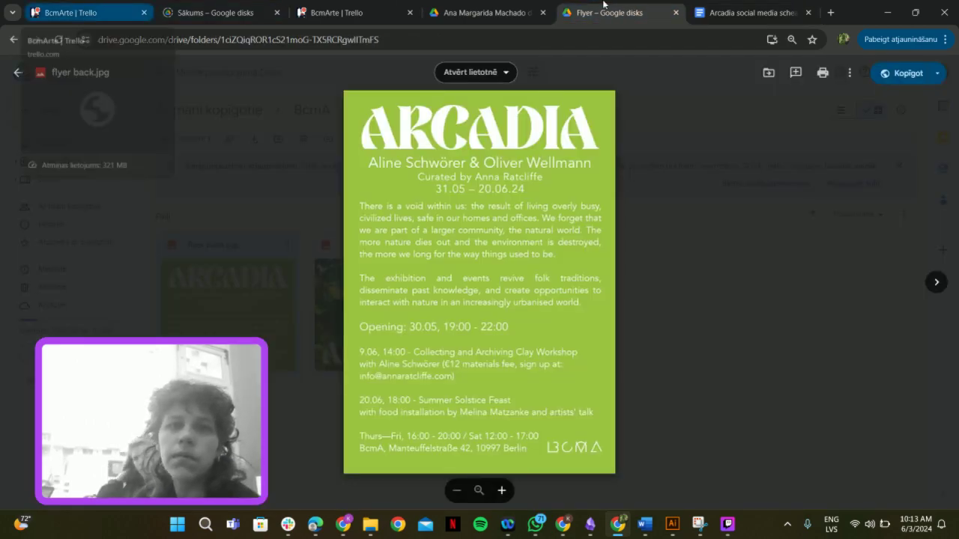
left_click(324, 8)
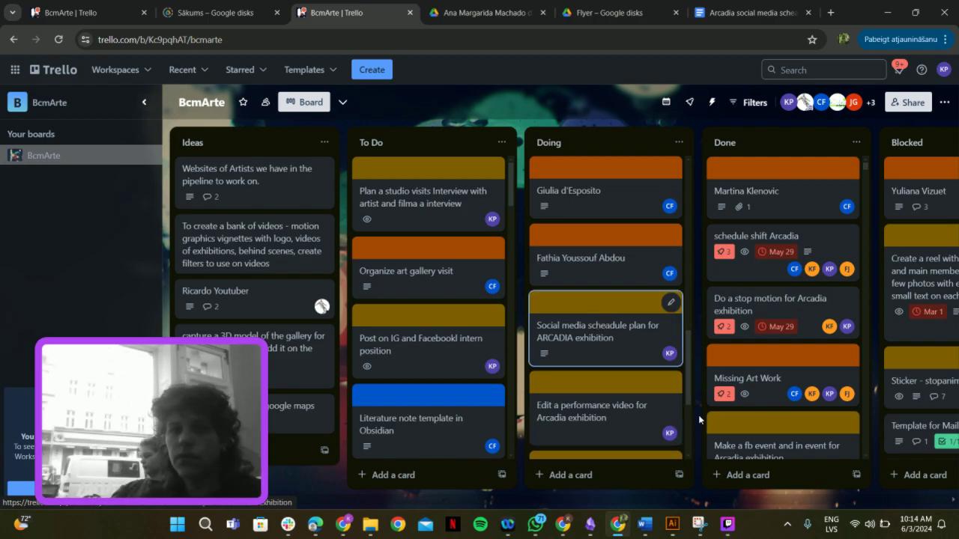
Step: Check the "Edit a performance video for Arcadia exhibition" card, then move it and "Edit pictures from Arcadia opening + Publish them on Intagram" to Done
scroll(585, 390, "down", 2)
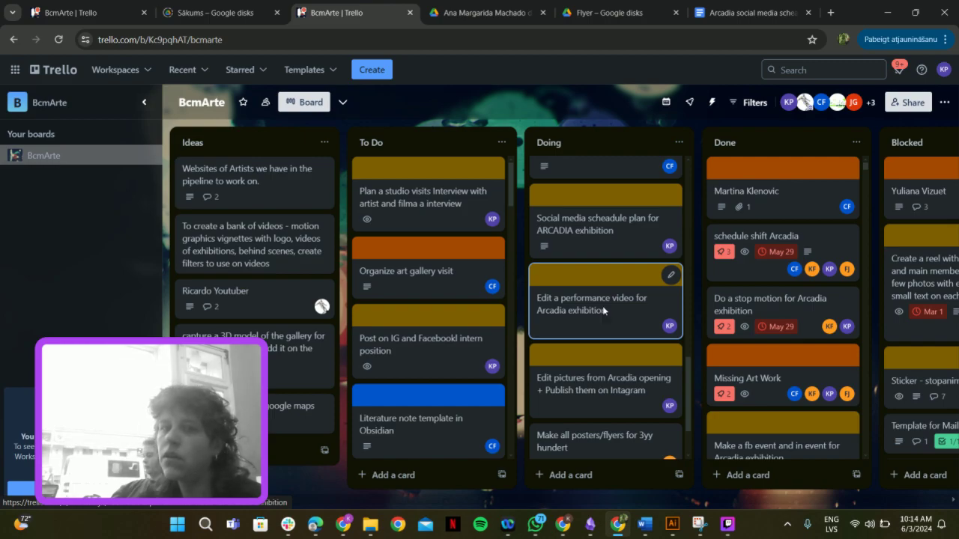
left_click(602, 305)
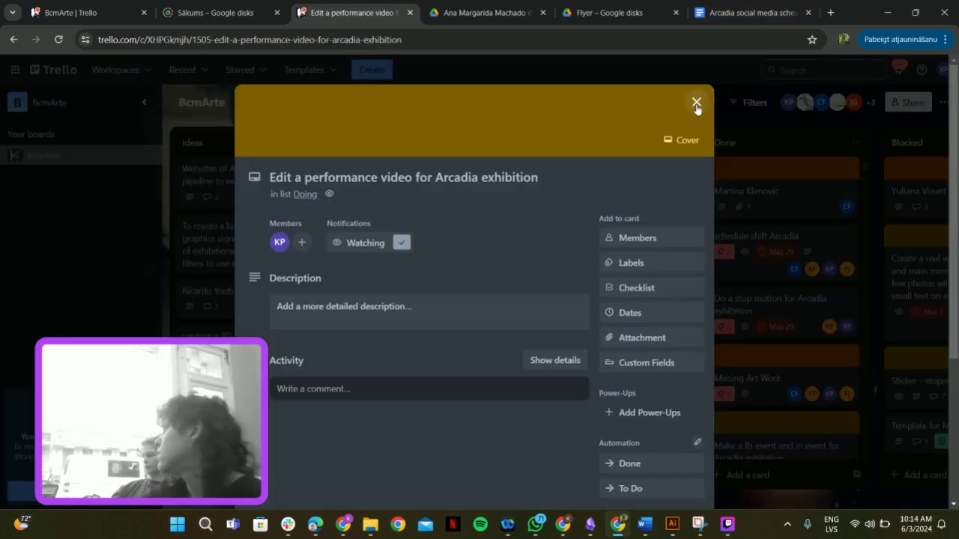
left_click(697, 102)
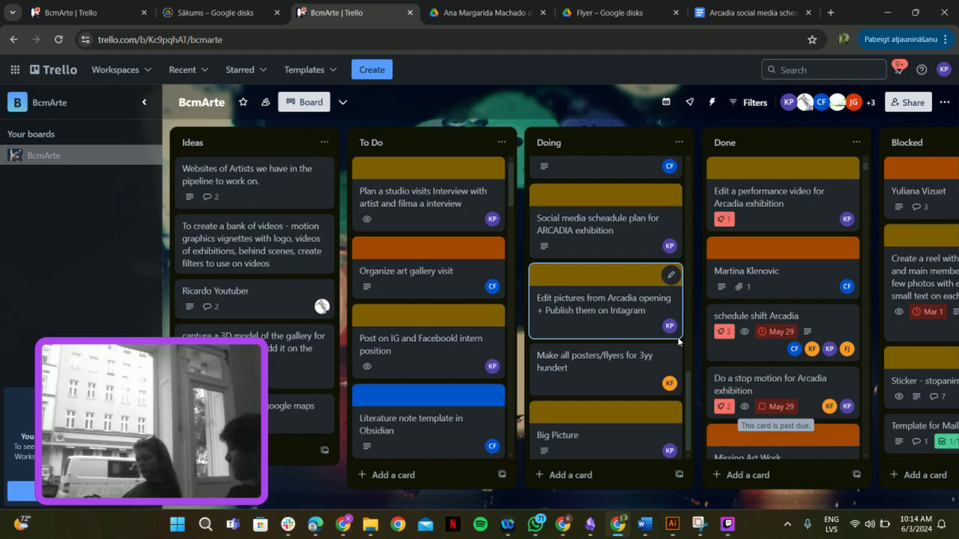
key("shift+period")
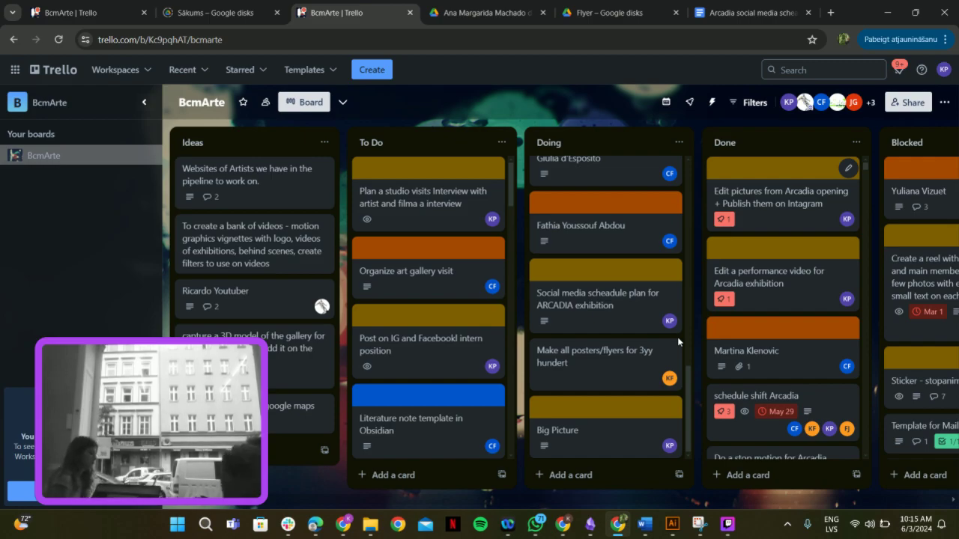
Step: Follow the schedule calendar link in the "Big Picture" card's description and log in to Later with the saved credentials
left_click(596, 429)
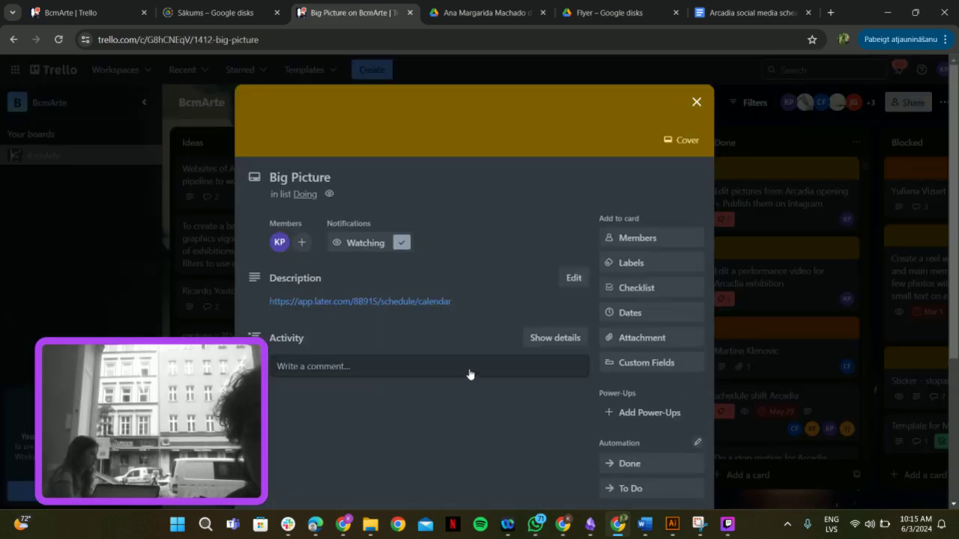
left_click(339, 303)
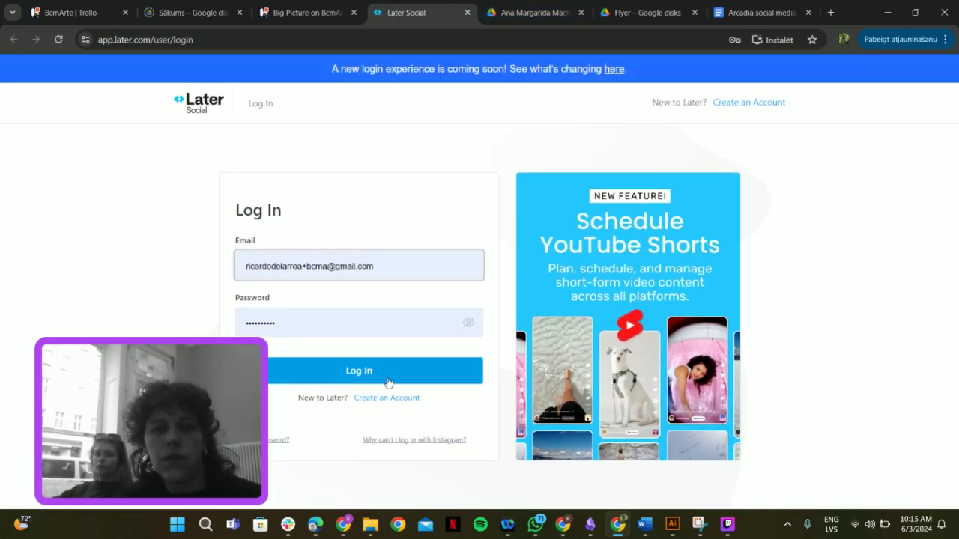
left_click(388, 379)
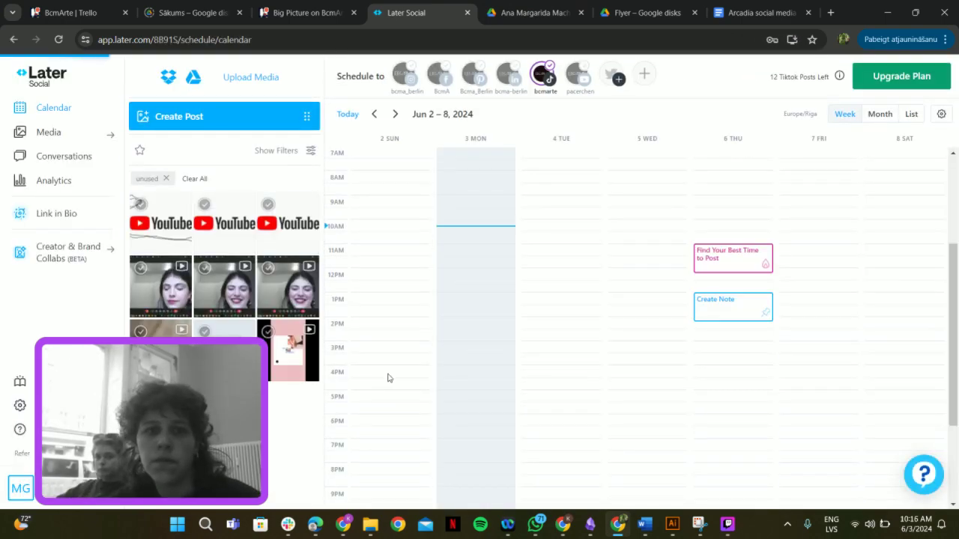
Step: Look back through the bcmarte TikTok profile's weekly calendar to the week of Mar 24 – 30, 2024
left_click(376, 116)
left_click(376, 116)
left_click(376, 117)
left_click(376, 116)
left_click(376, 116)
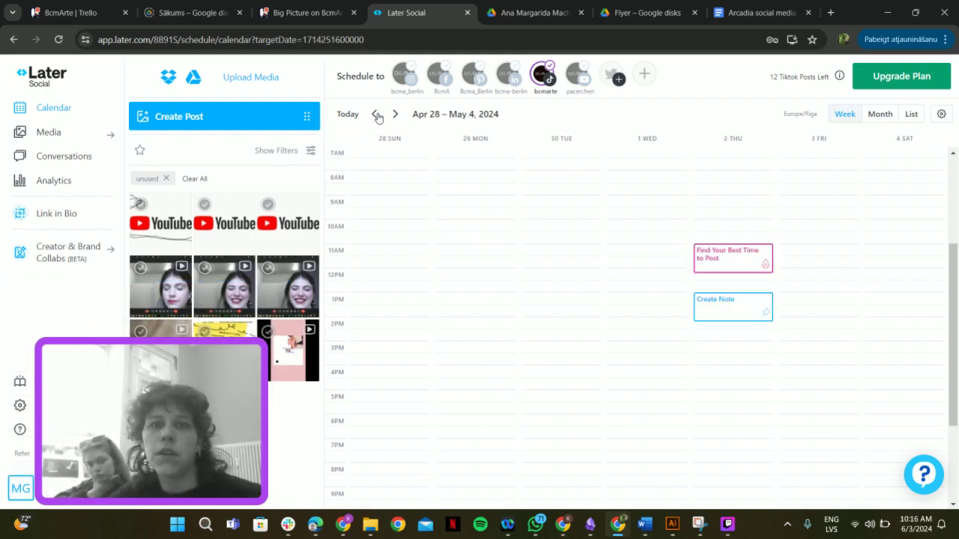
left_click(376, 116)
left_click(376, 116)
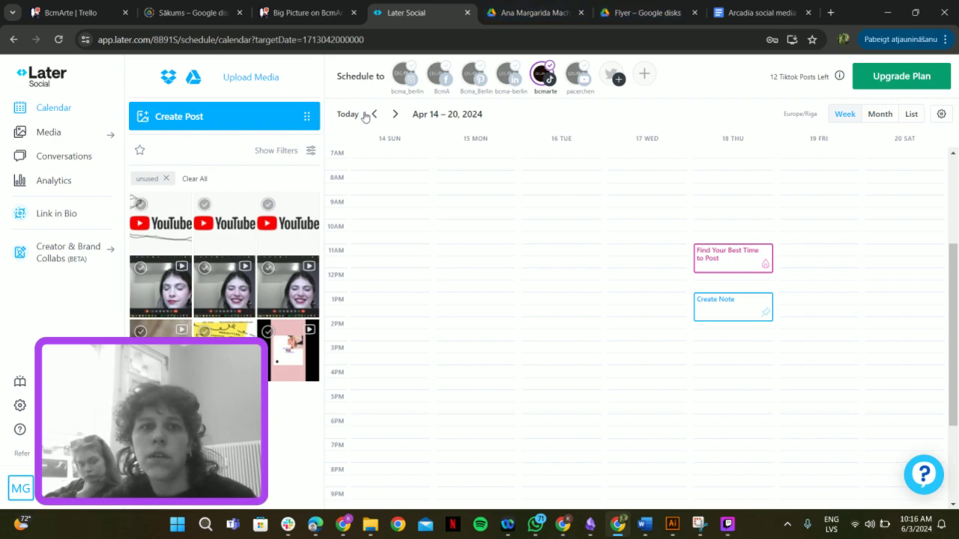
left_click(374, 114)
left_click(374, 114)
left_click(374, 114)
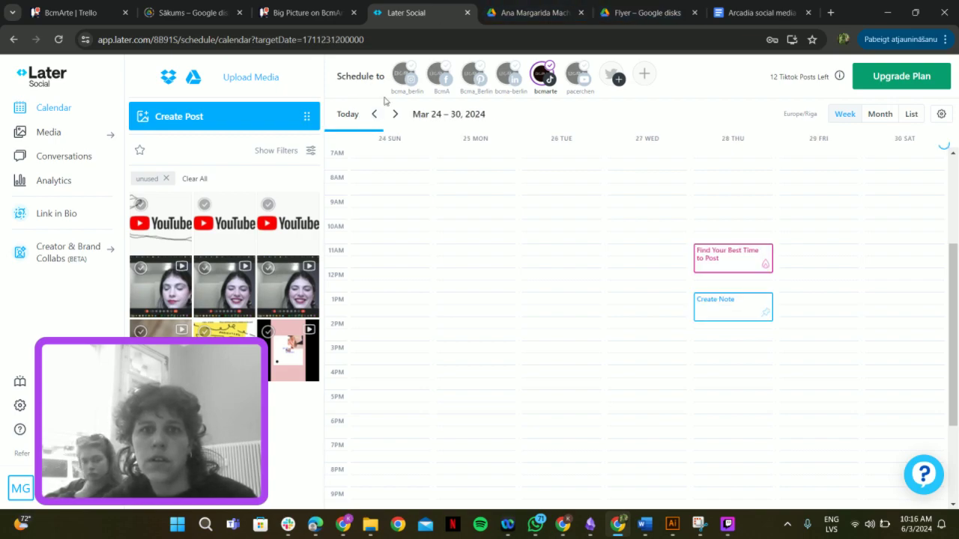
Step: Switch the calendar to the bcma_berlin Instagram profile and look back week by week to Jan 21 – 27, 2024
left_click(400, 76)
left_click(374, 114)
left_click(374, 114)
left_click(374, 113)
left_click(374, 114)
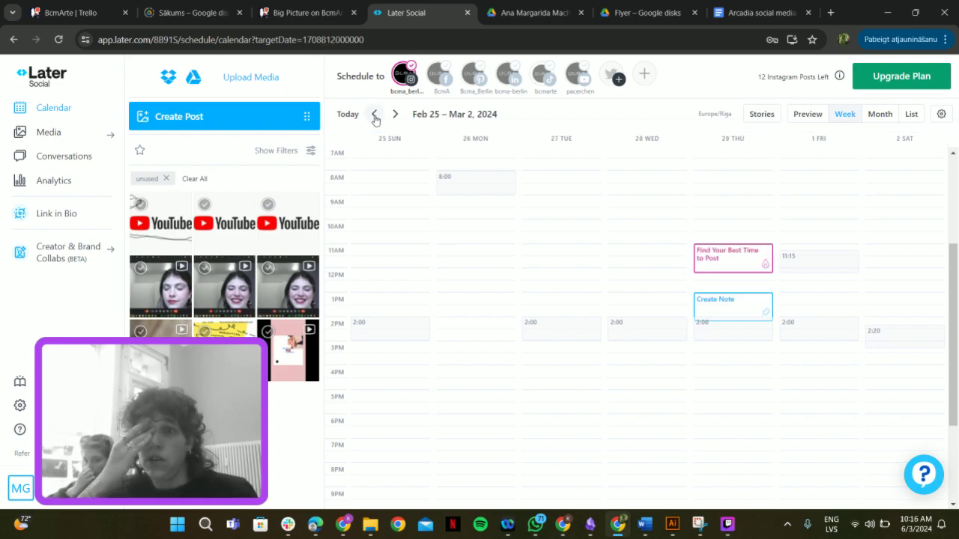
left_click(374, 114)
left_click(374, 114)
left_click(373, 114)
left_click(374, 114)
left_click(374, 114)
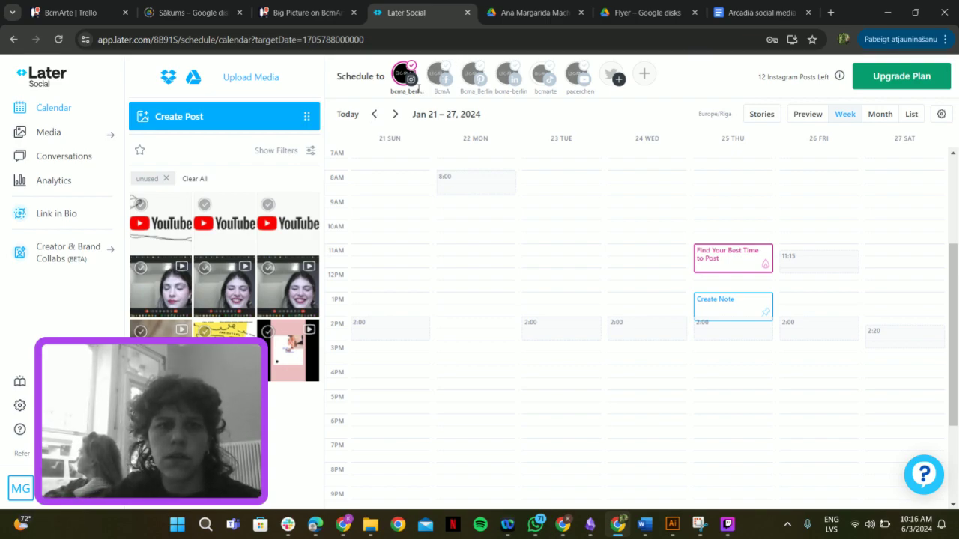
Step: Look forward week by week through the bcma_berlin calendar as far as Jun 9 – 15, 2024, and return to Jun 2 – 8
left_click(394, 122)
left_click(393, 123)
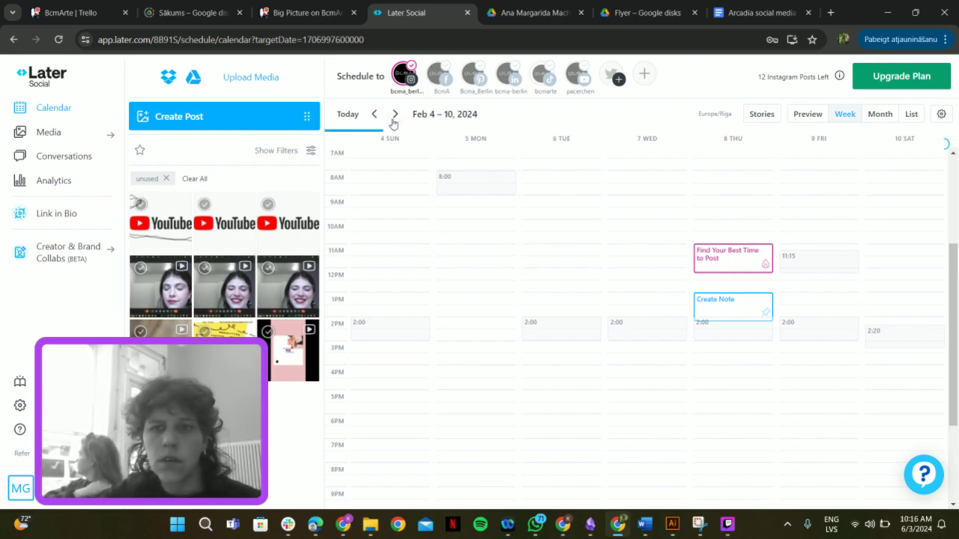
left_click(393, 122)
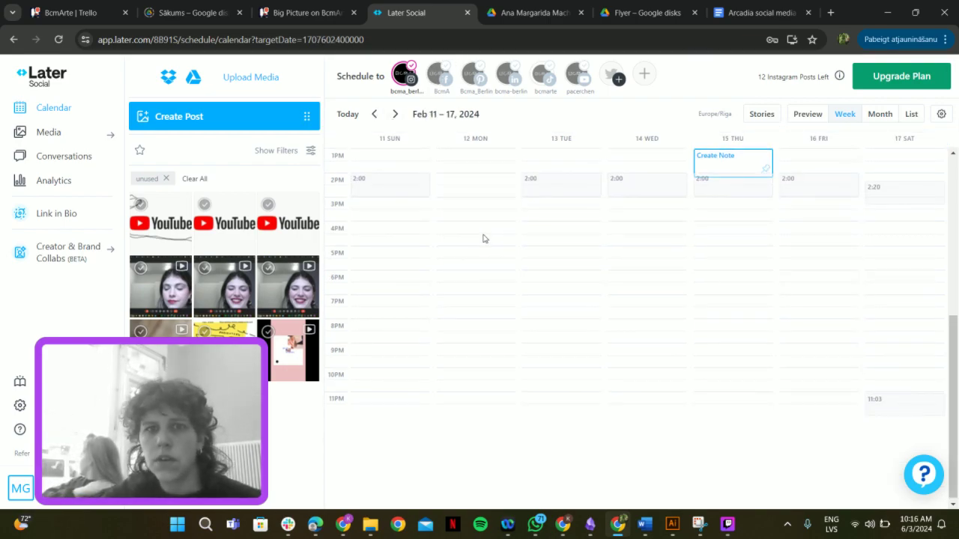
left_click(393, 115)
left_click(393, 115)
left_click(393, 114)
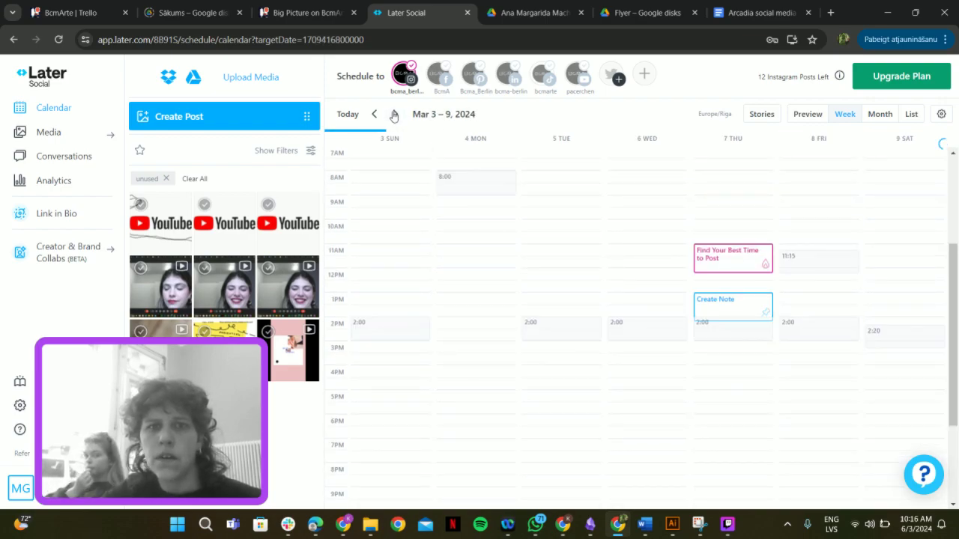
left_click(393, 115)
left_click(394, 115)
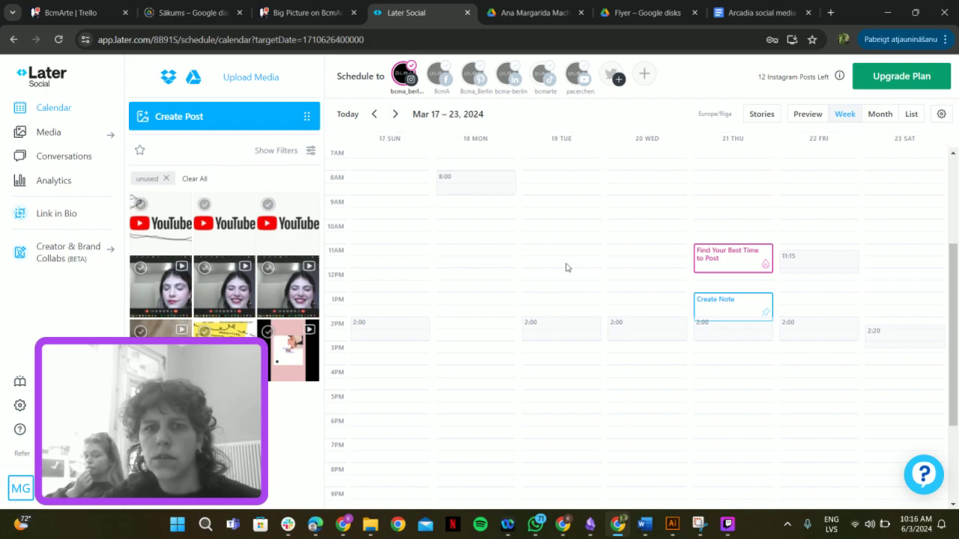
left_click(395, 115)
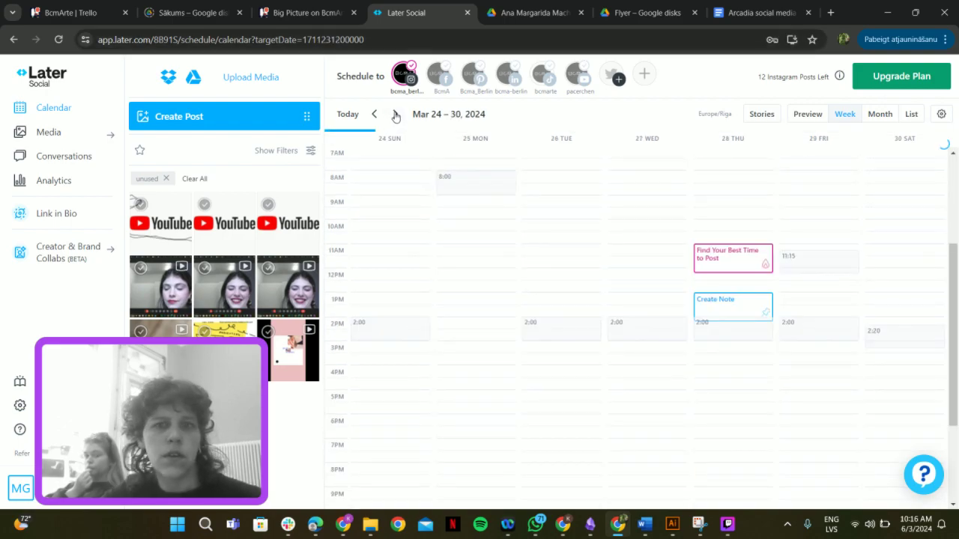
left_click(395, 115)
left_click(395, 114)
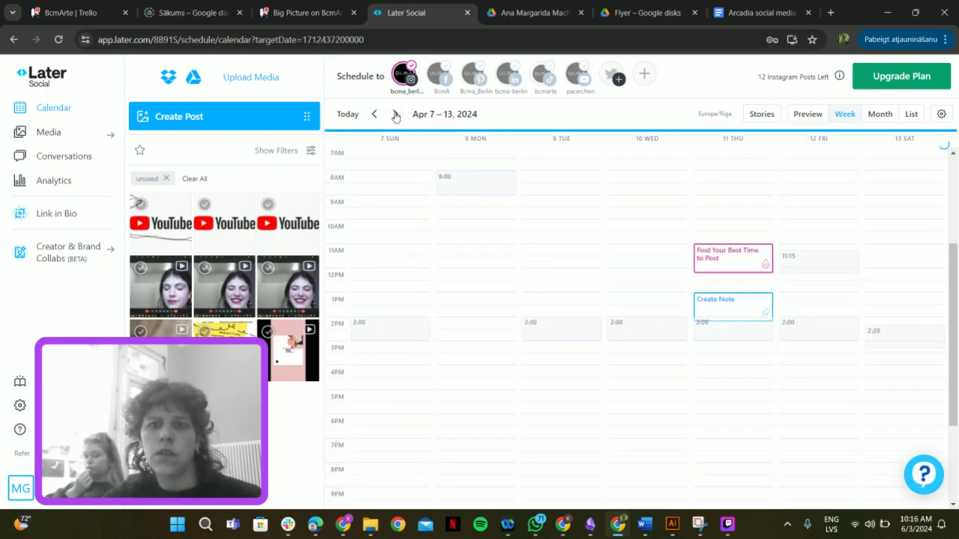
left_click(394, 115)
left_click(394, 114)
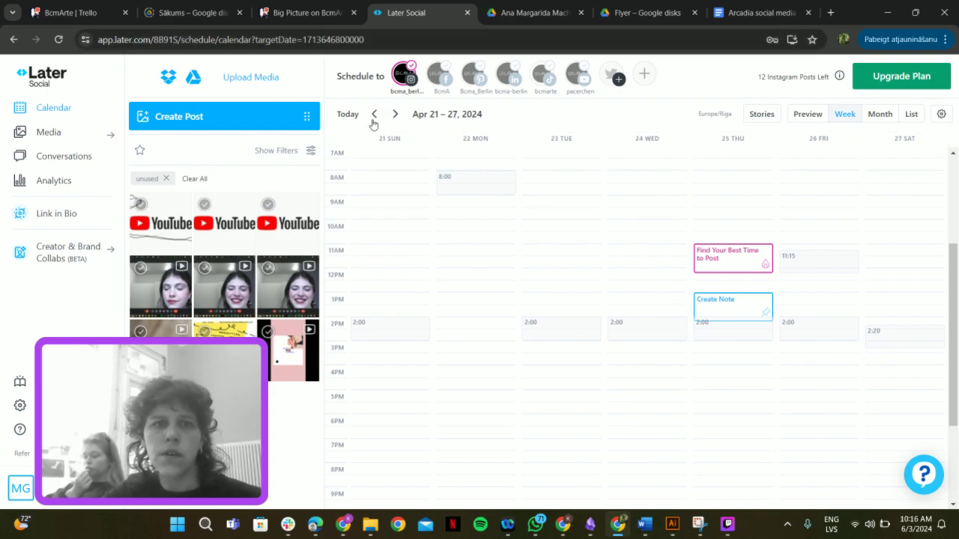
left_click(396, 114)
left_click(398, 114)
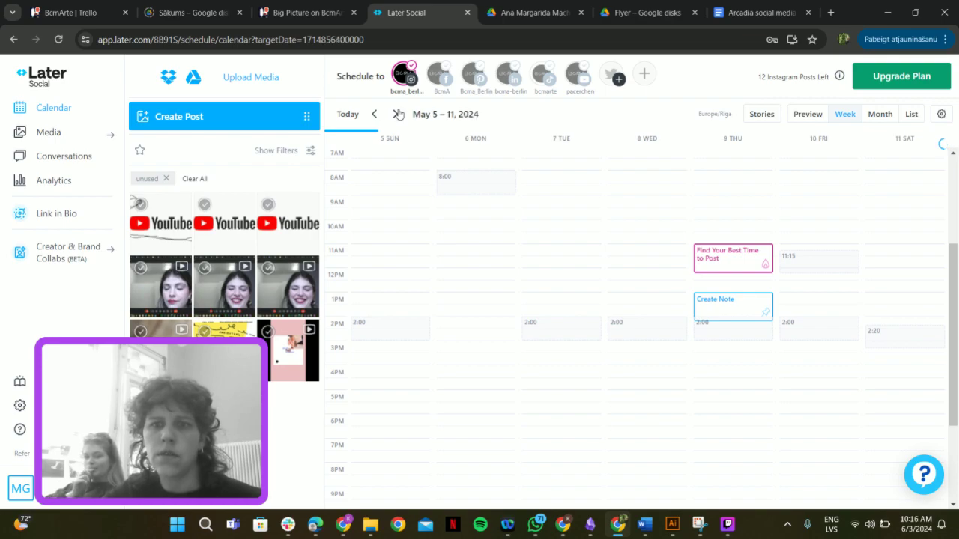
left_click(398, 114)
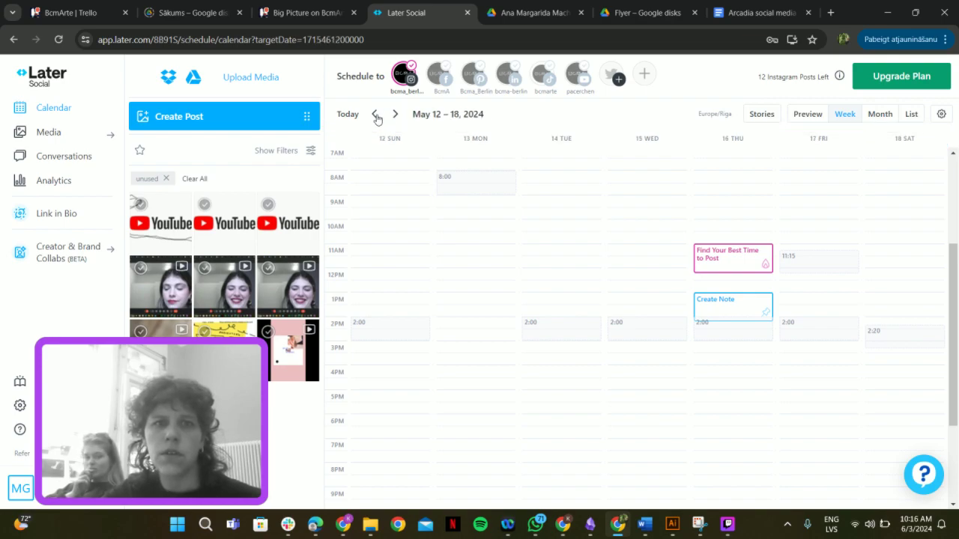
left_click(375, 113)
left_click(395, 114)
left_click(395, 114)
left_click(395, 114)
left_click(394, 114)
left_click(394, 114)
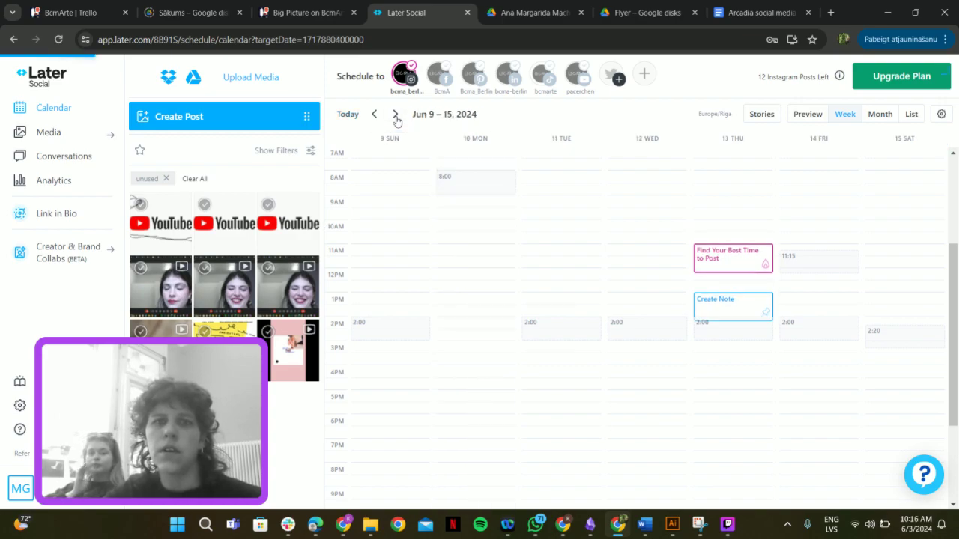
left_click(373, 115)
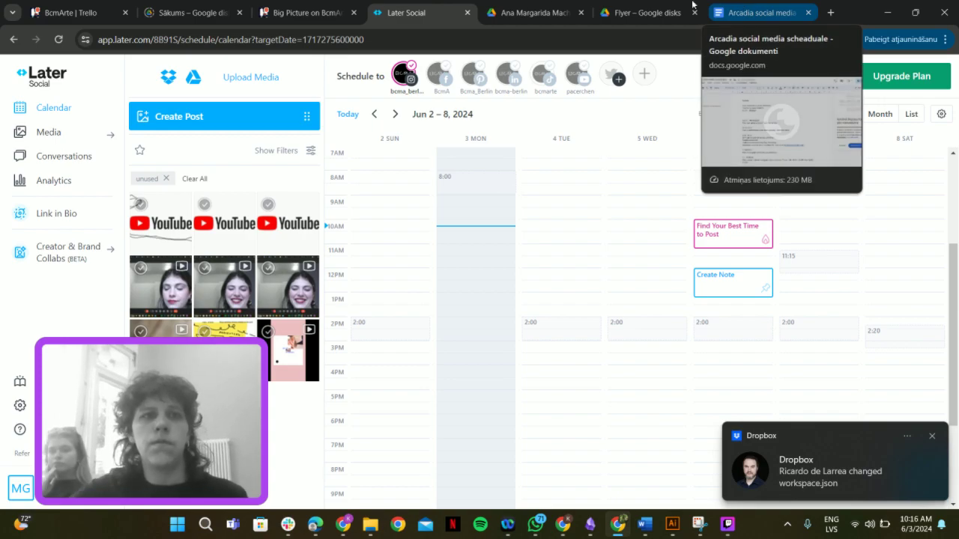
Step: Post the comment "google calendar, one note one post" on the Trello "Big Picture" card and close the card
left_click(285, 5)
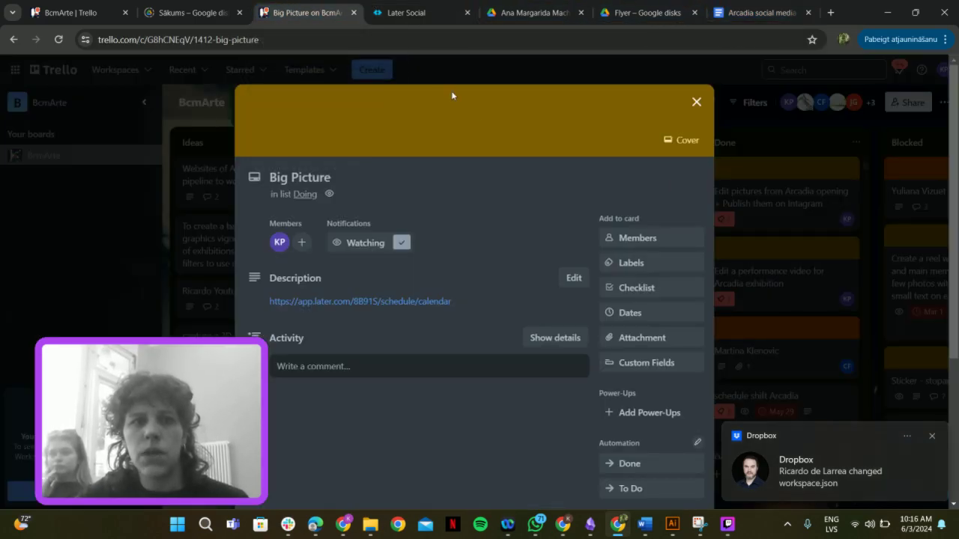
mouse_move(419, 6)
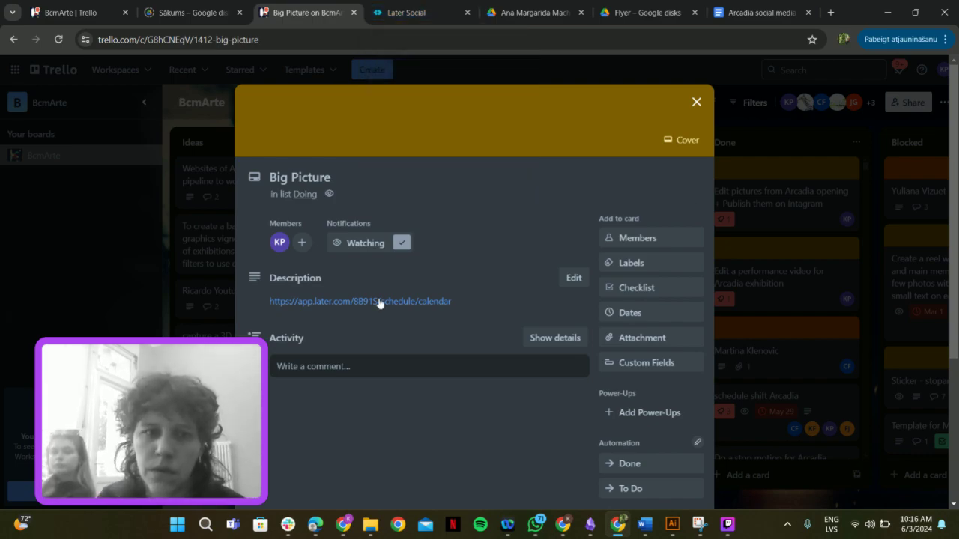
left_click(317, 367)
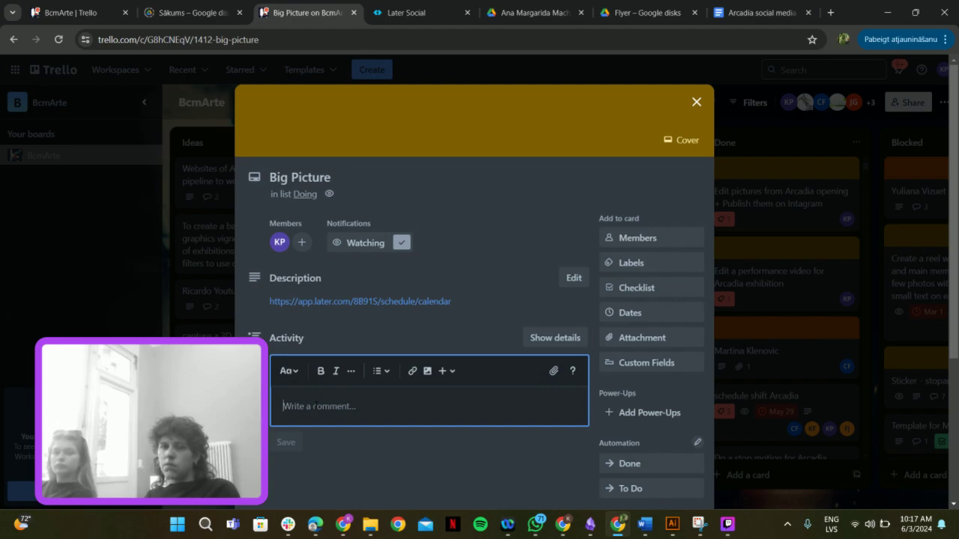
type("google ca")
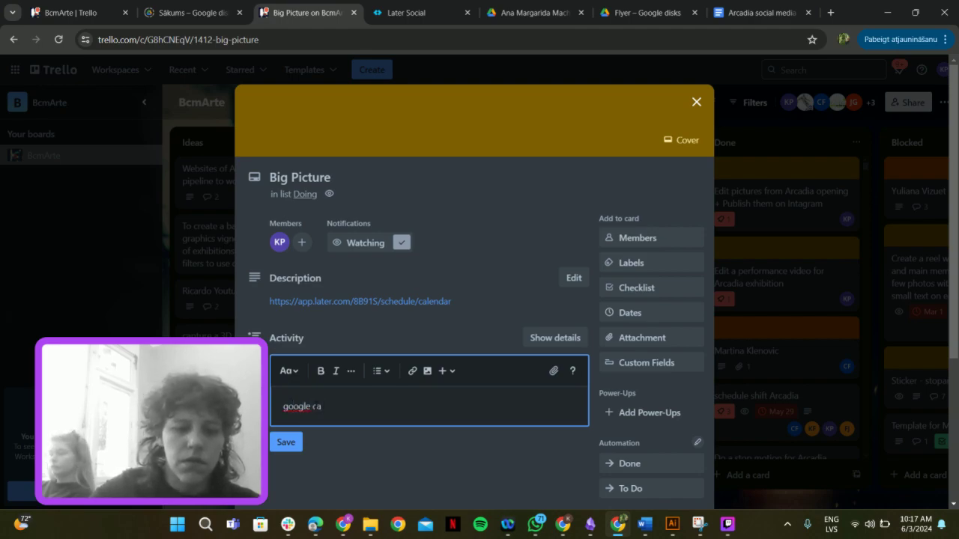
type("lenda")
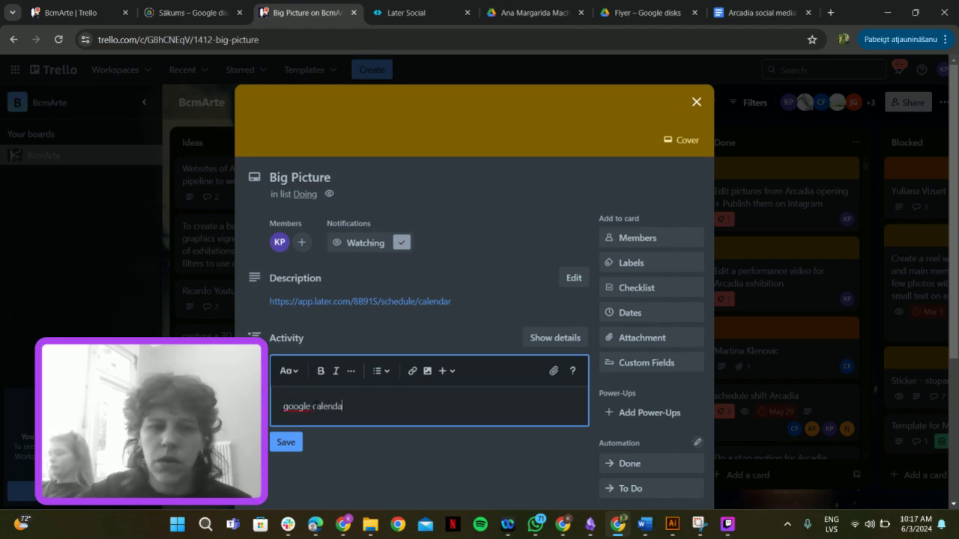
type("r")
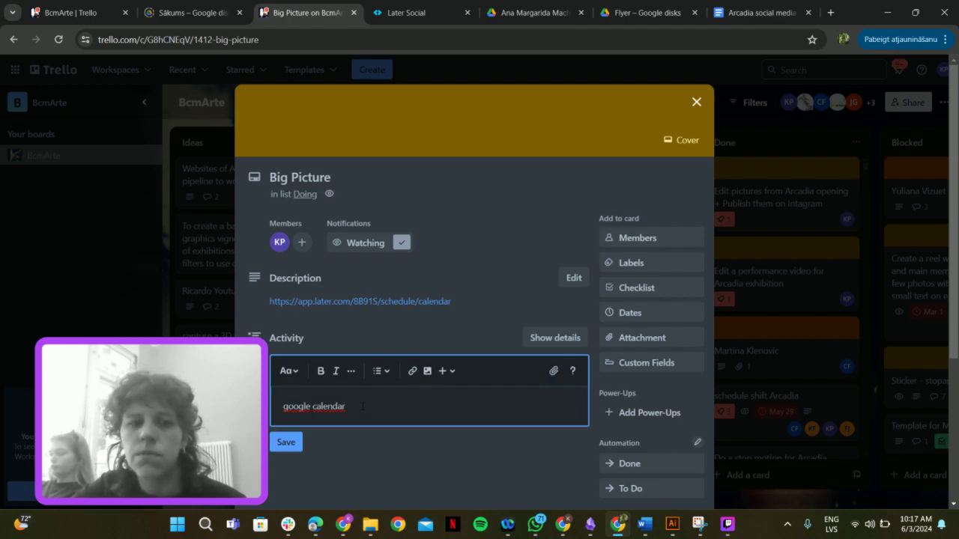
key("ctrl+shift+Left")
key("ctrl+shift+Left")
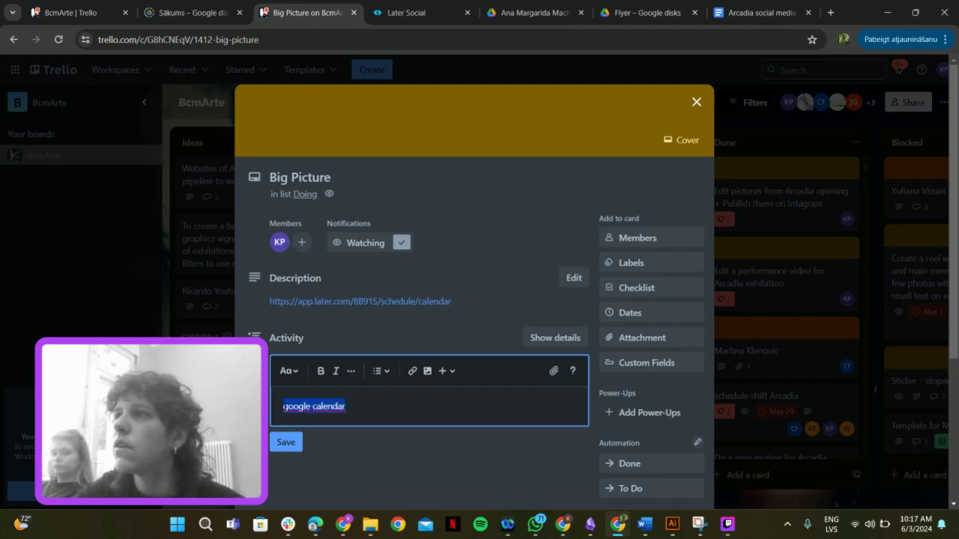
left_click(379, 411)
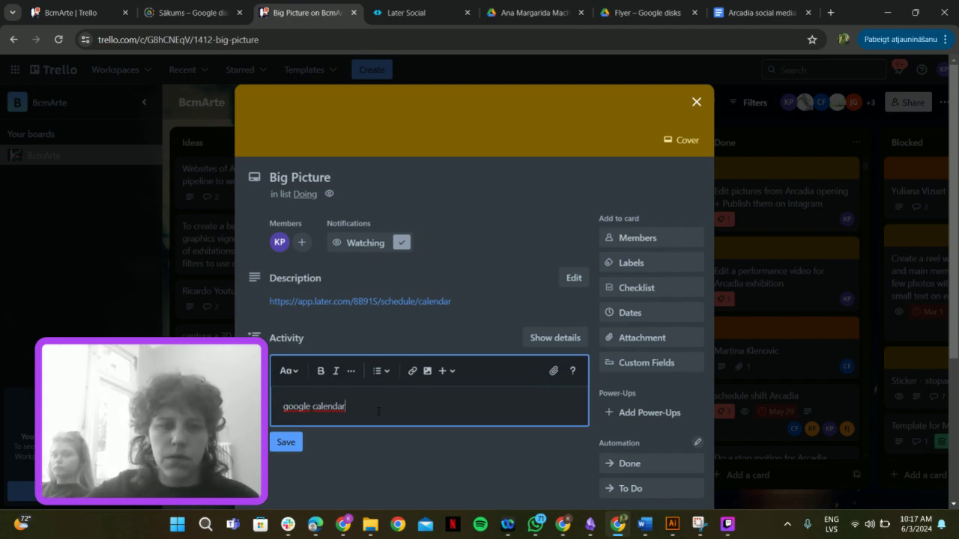
type(", o")
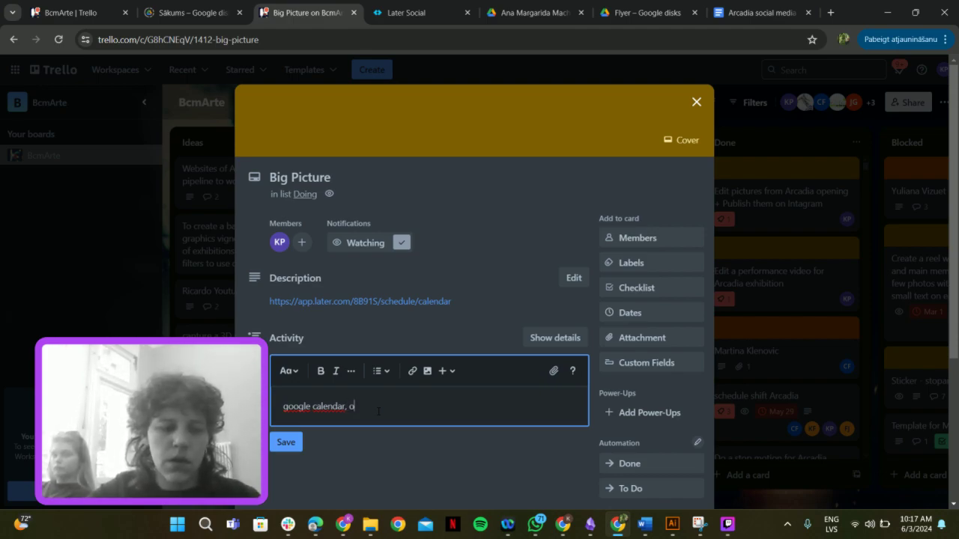
type("ne note one post")
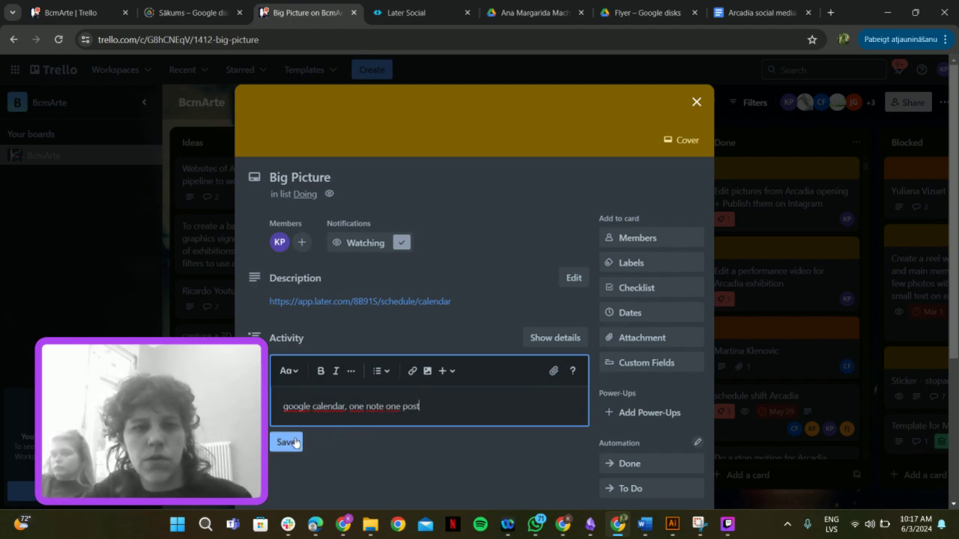
left_click(286, 441)
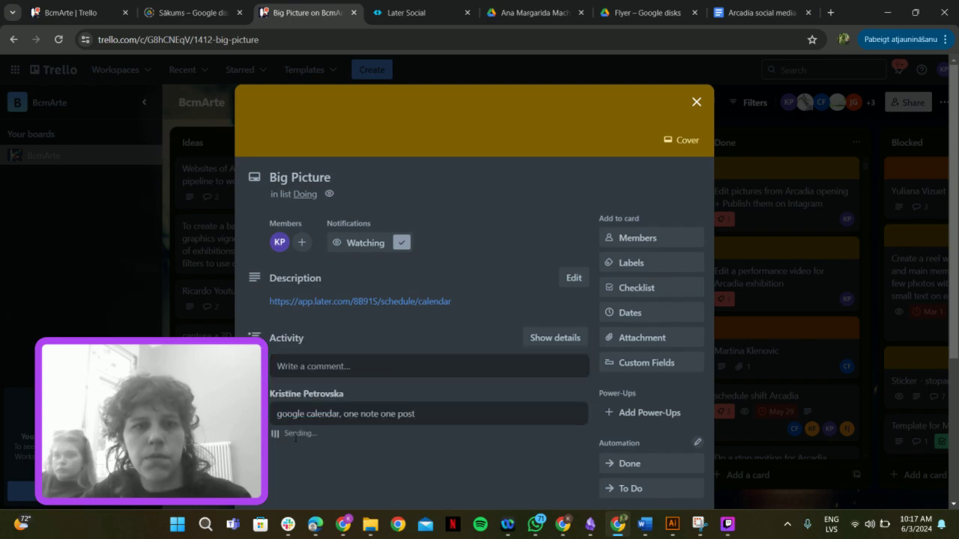
left_click(696, 102)
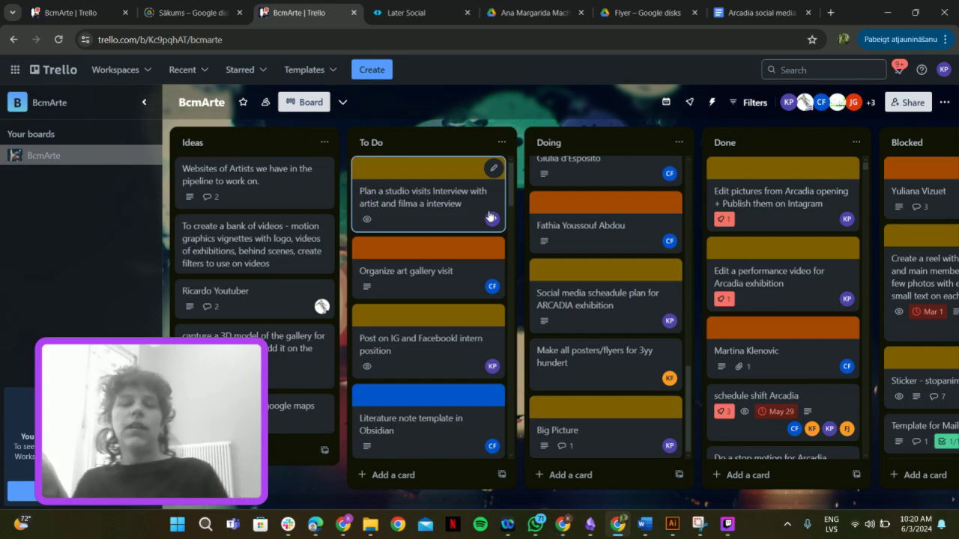
Step: Switch to the Arcadia social media schedule document and remove the leading space before "Collecting and Archiving Clay Workshop"
left_click_drag(491, 216, 464, 90)
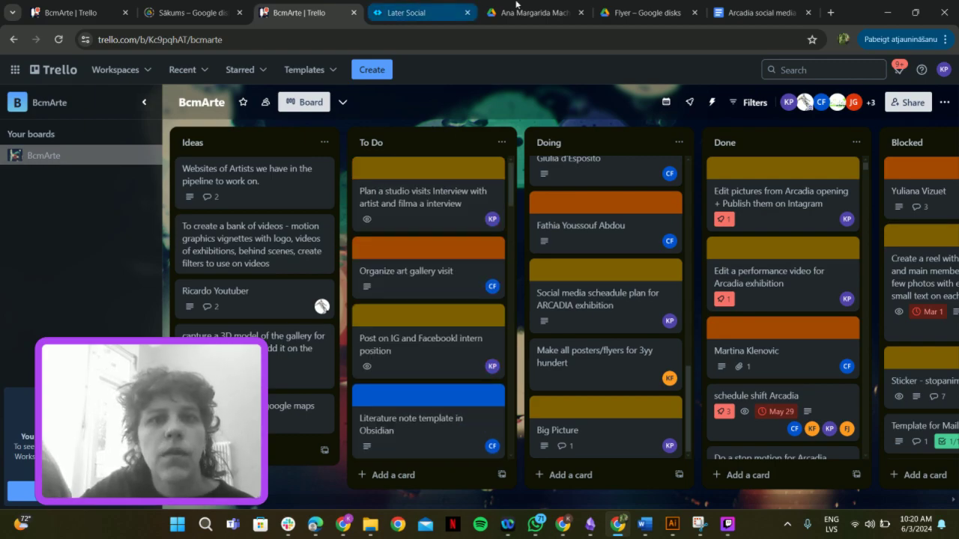
left_click(557, 6)
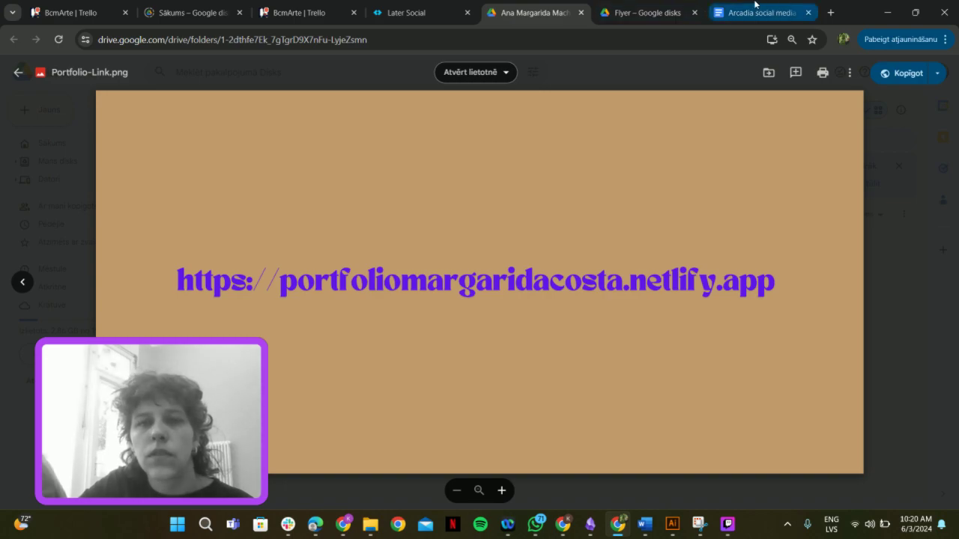
left_click(756, 8)
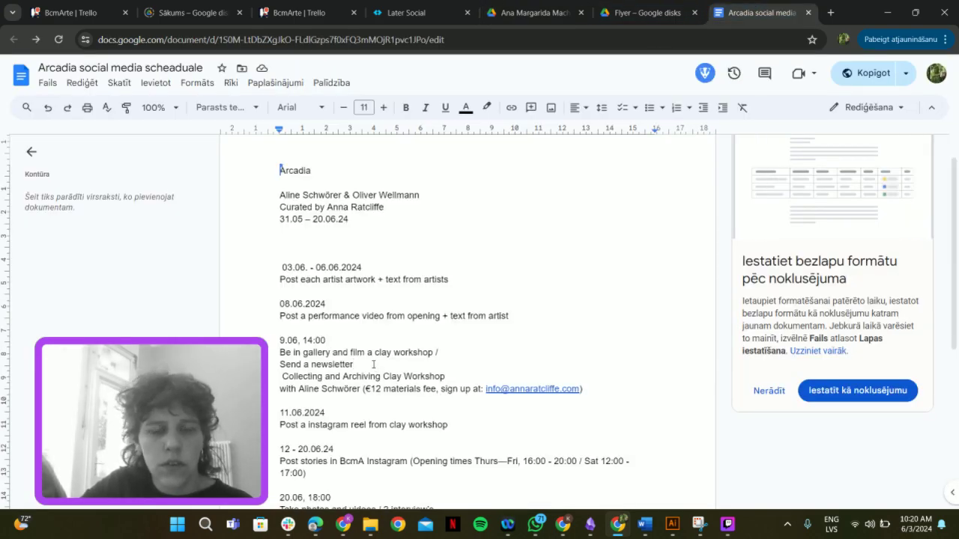
left_click(364, 354)
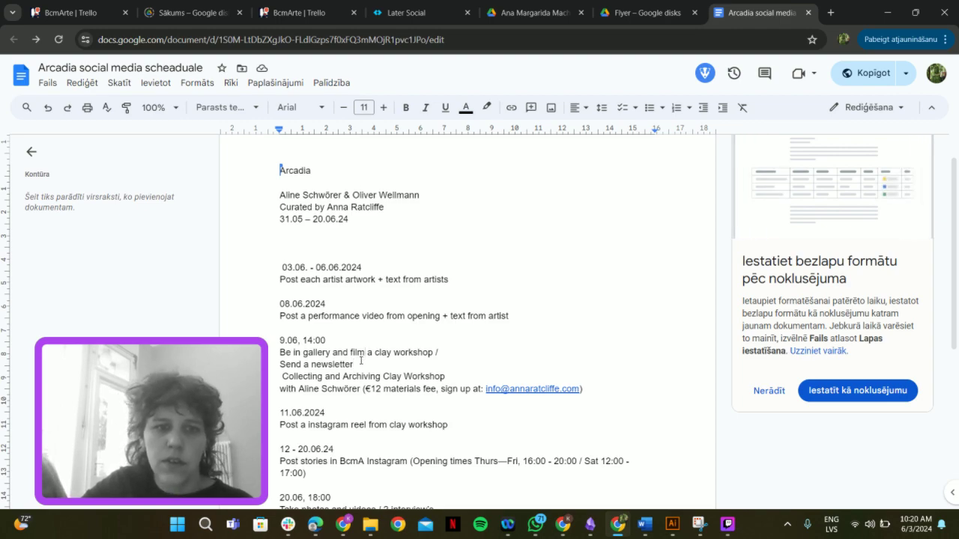
left_click(283, 377)
key("BackSpace")
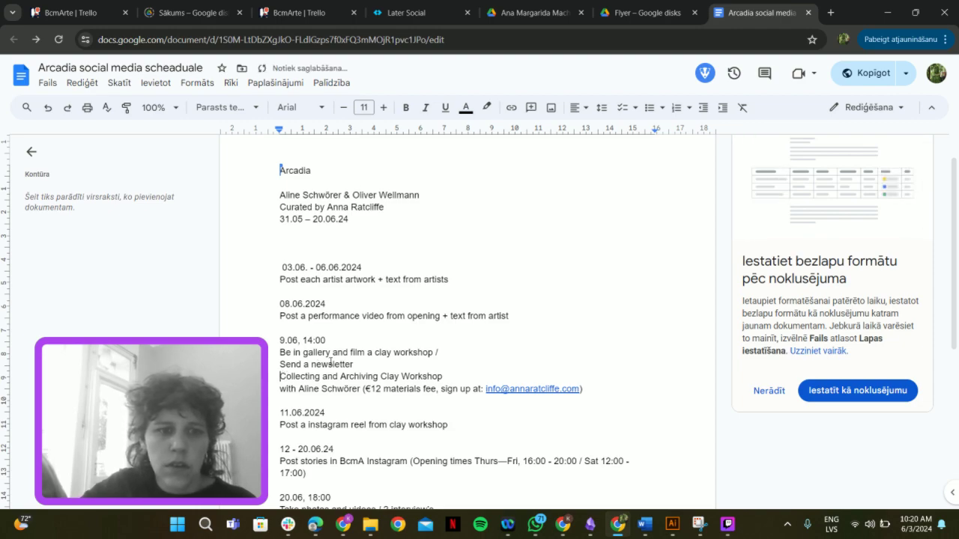
Step: Move the "Send a newsletter" line from the 9.06 entry to directly below the 08.06.2024 date
left_click_drag(354, 364, 280, 364)
key("ctrl+c")
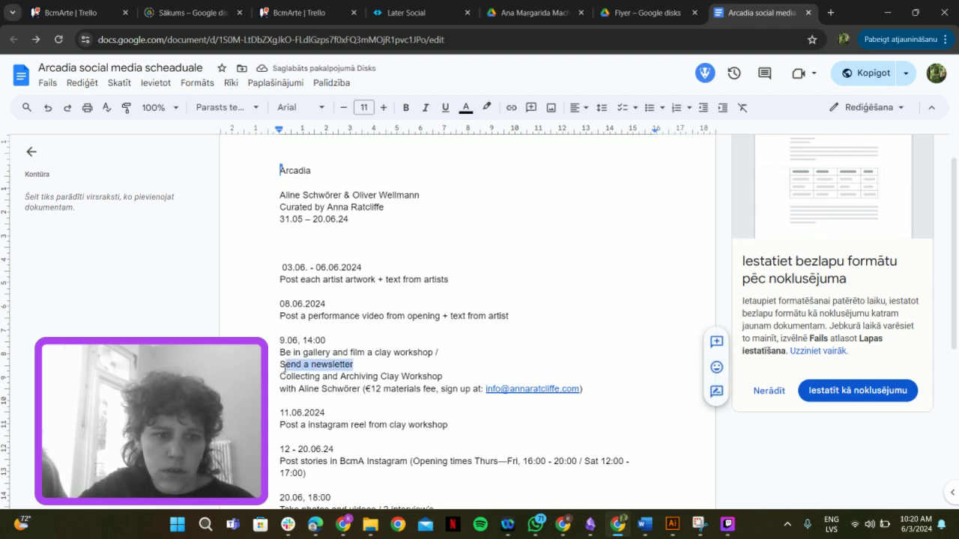
key("BackSpace")
key("BackSpace")
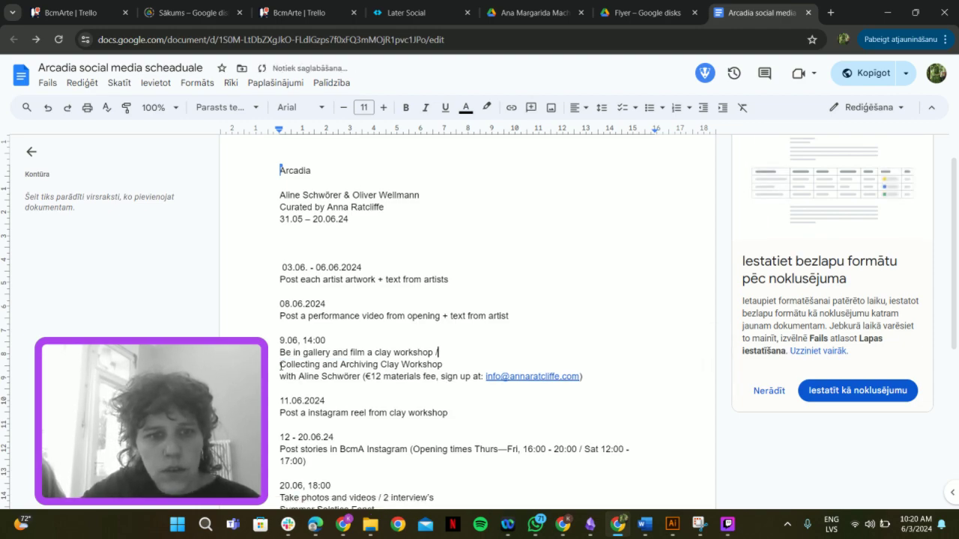
left_click(344, 299)
key("Return")
key("ctrl+v")
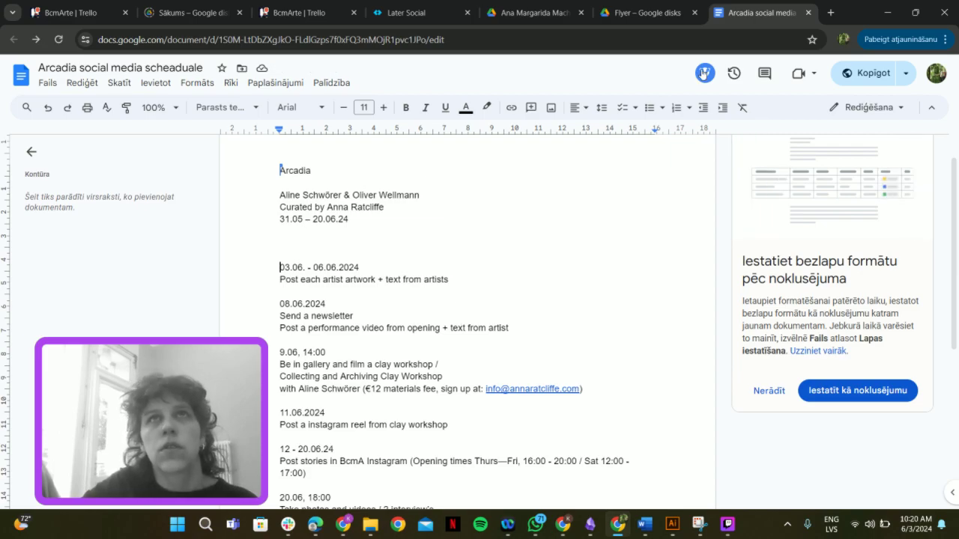
Step: Read through the rest of the schedule and check the Arcadia "flyer back.jpg" and "Portfolio-Link.png" images in Google Drive
scroll(559, 428, "down", 4)
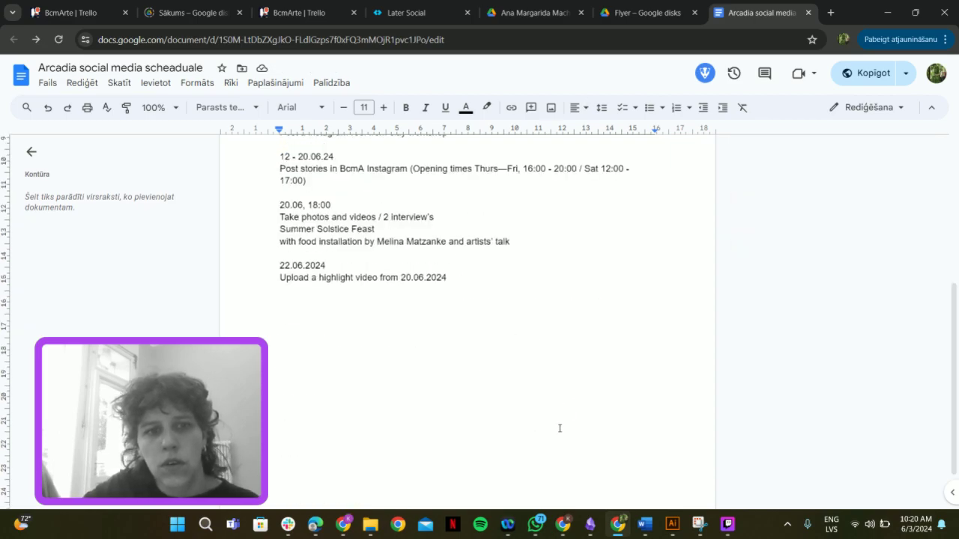
key("ctrl+Home")
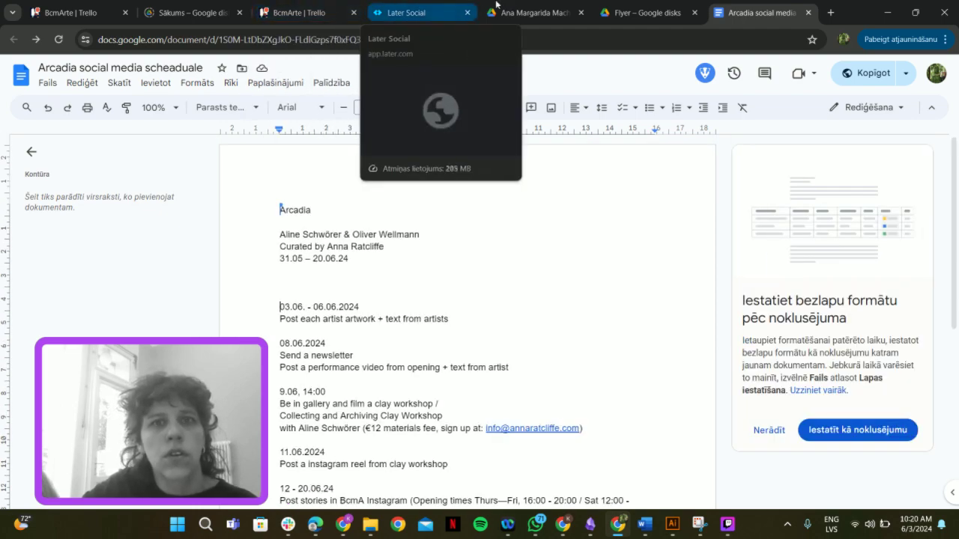
left_click(645, 6)
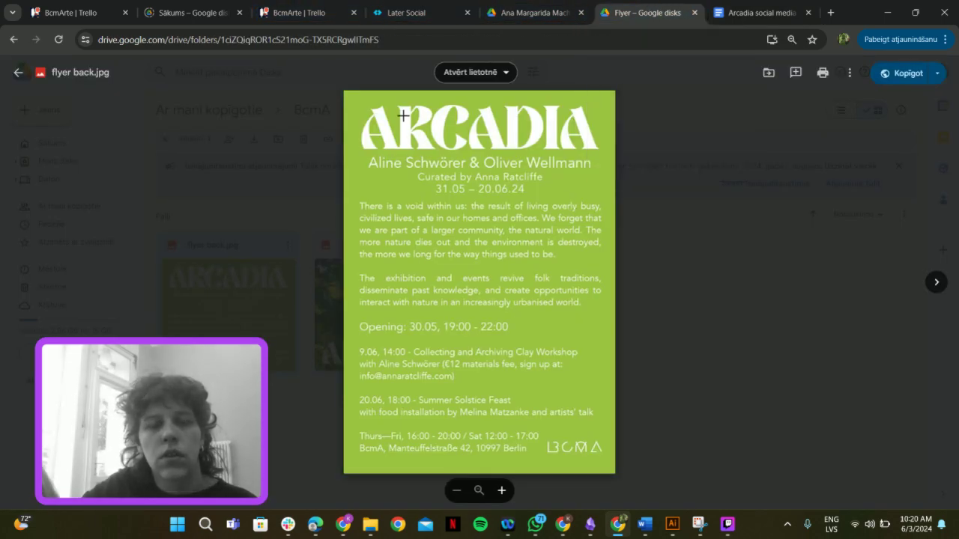
left_click(533, 13)
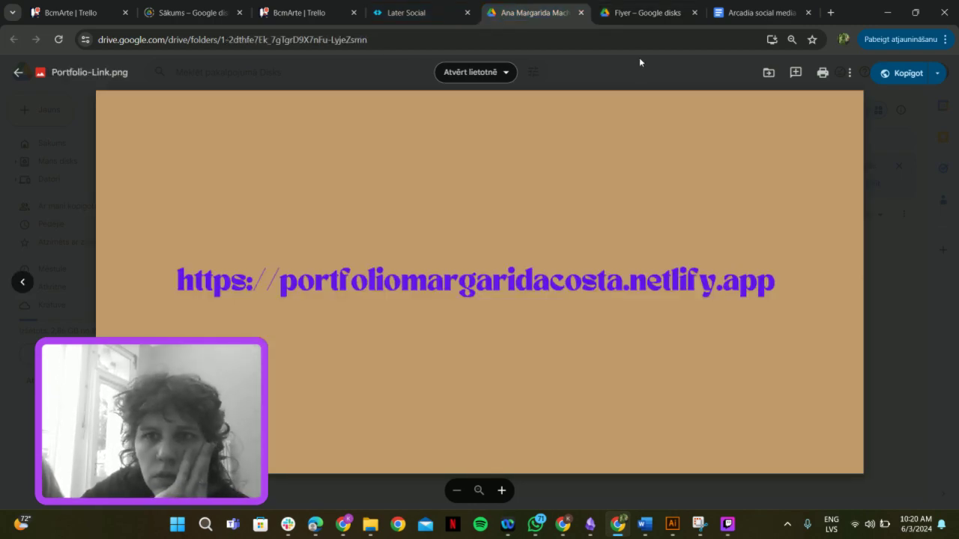
Step: Open the English CV PDF preceding the portfolio link image and read through its contact details and work experience
left_click(23, 281)
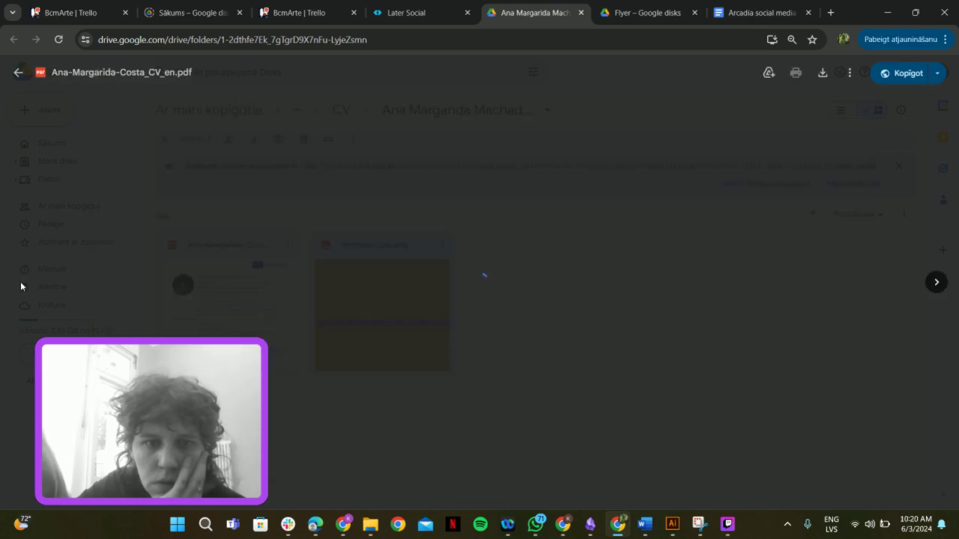
scroll(570, 421, "down", 10)
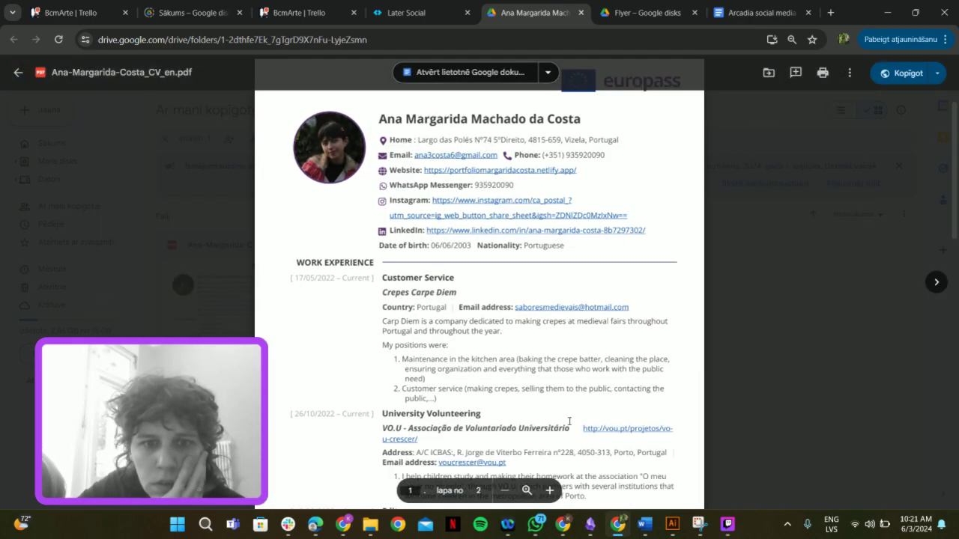
scroll(569, 421, "down", 3)
scroll(569, 421, "down", 3)
scroll(568, 424, "up", 1)
scroll(567, 424, "up", 15)
scroll(569, 424, "up", 1)
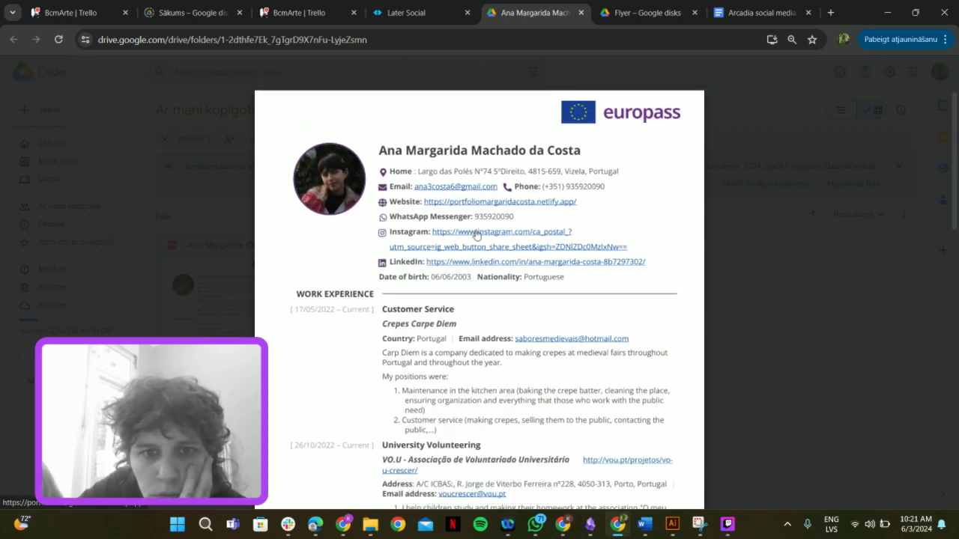
Step: Open the Instagram profile linked in the CV and look through its posts and tagged photos
left_click(474, 234)
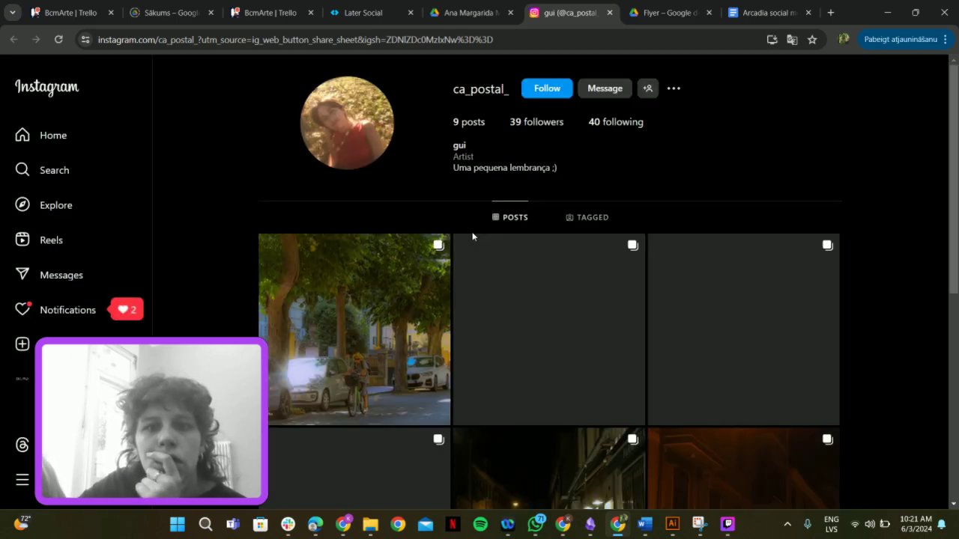
scroll(472, 237, "down", 5)
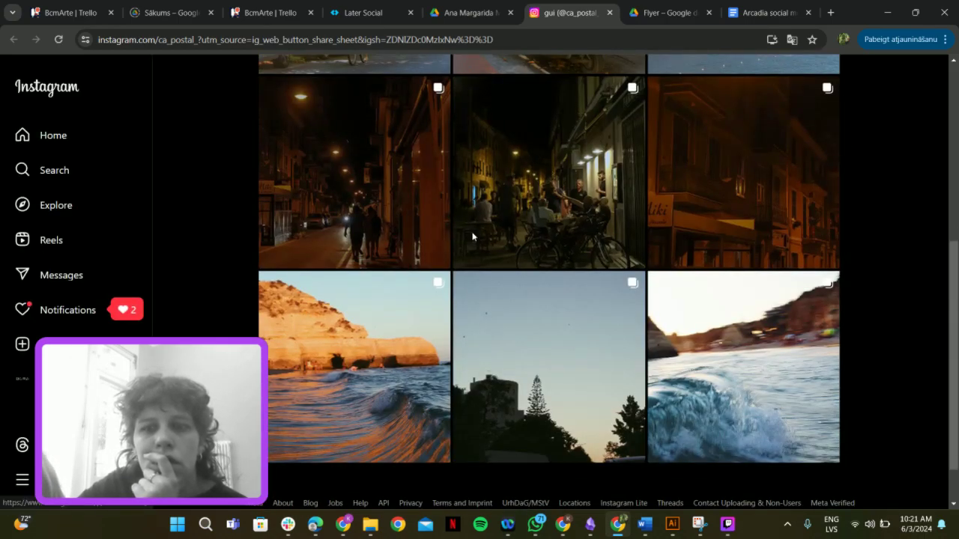
scroll(472, 237, "down", 1)
scroll(472, 237, "up", 5)
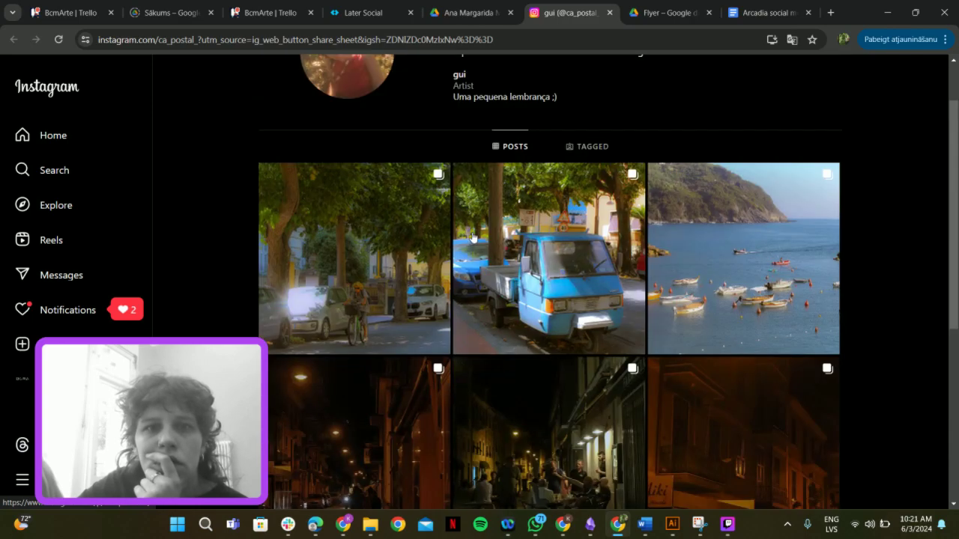
scroll(472, 237, "up", 1)
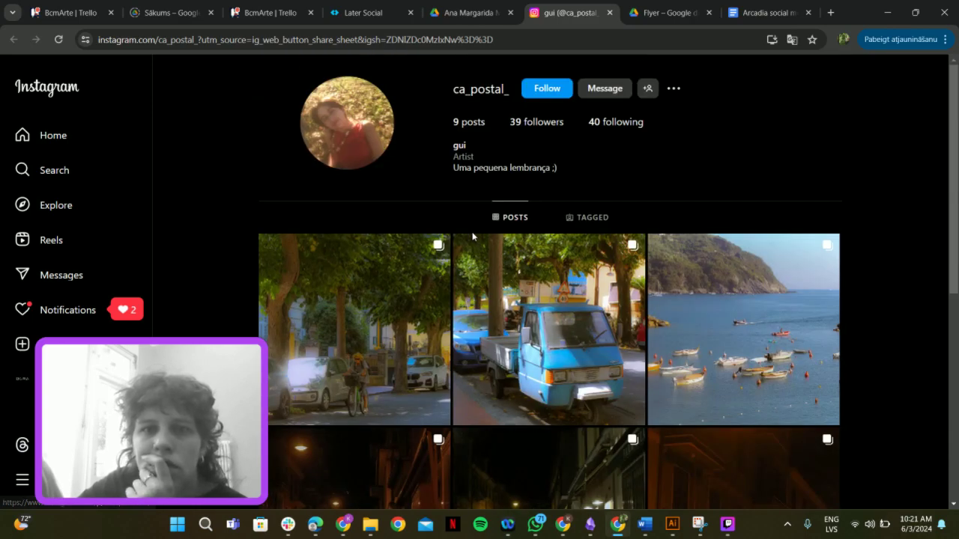
left_click(592, 218)
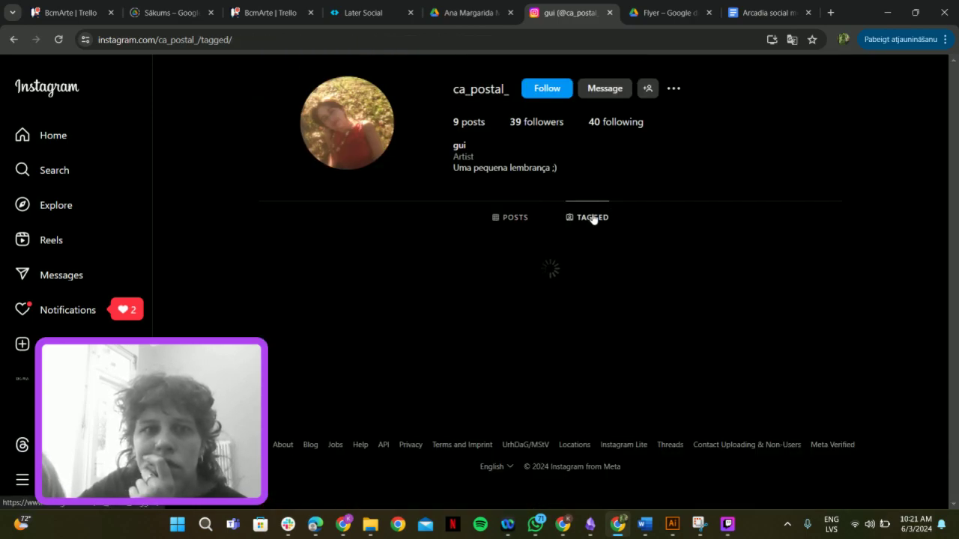
left_click(504, 222)
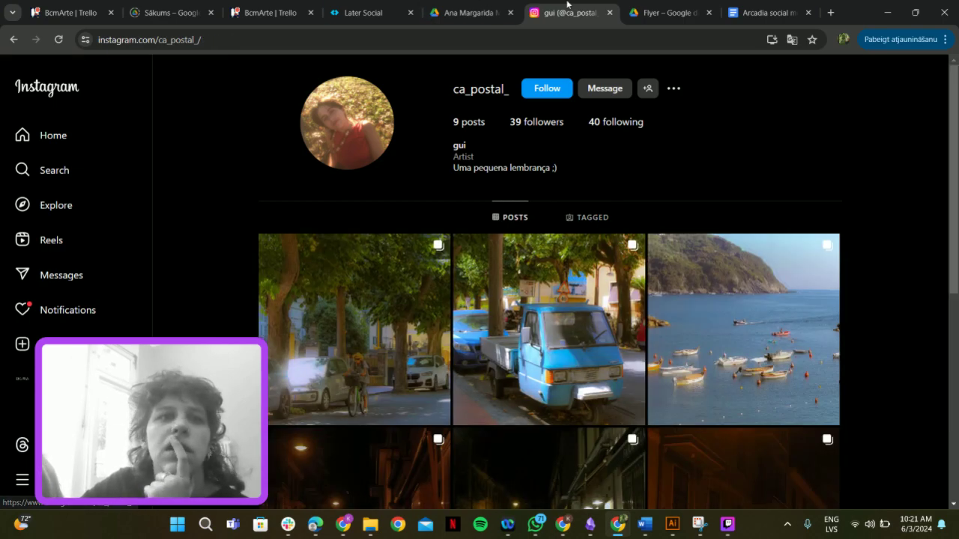
Step: Return to the CV, open the linked portfolio website and look over the photography, video, graphic design and animation sections on its home page
left_click(472, 6)
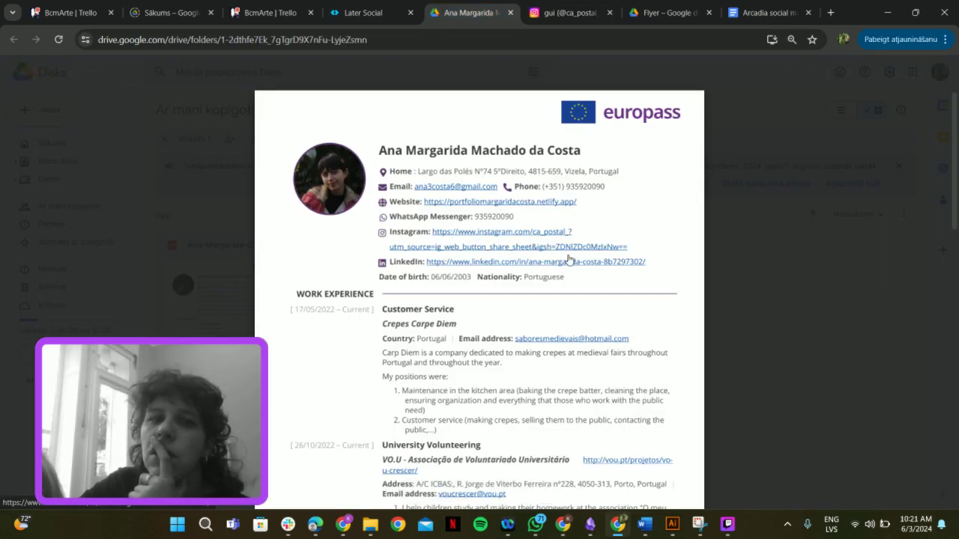
left_click(450, 203)
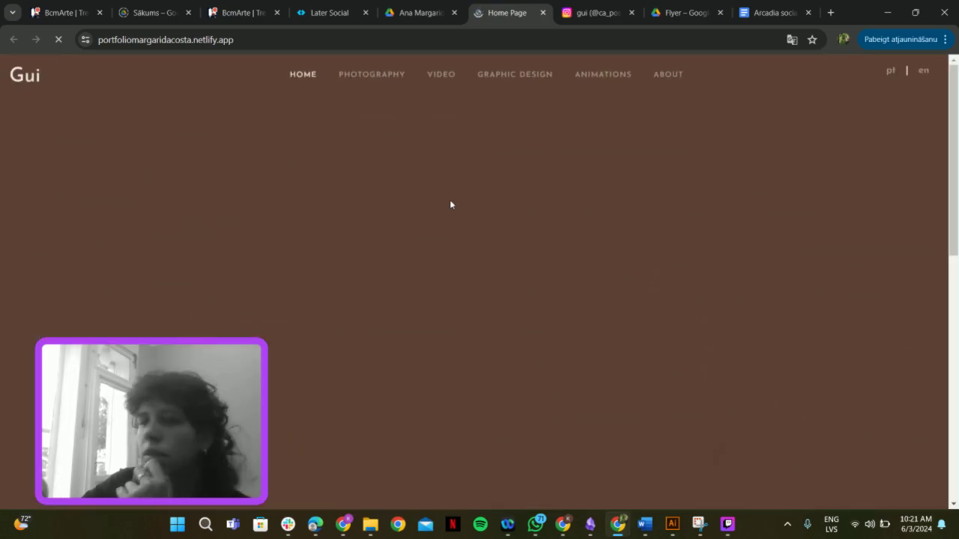
scroll(351, 313, "down", 3)
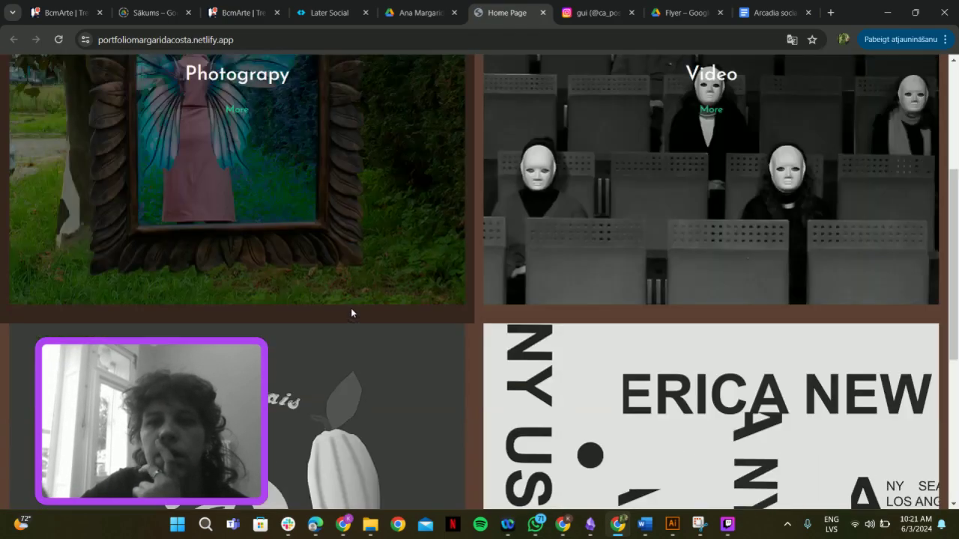
scroll(352, 313, "down", 4)
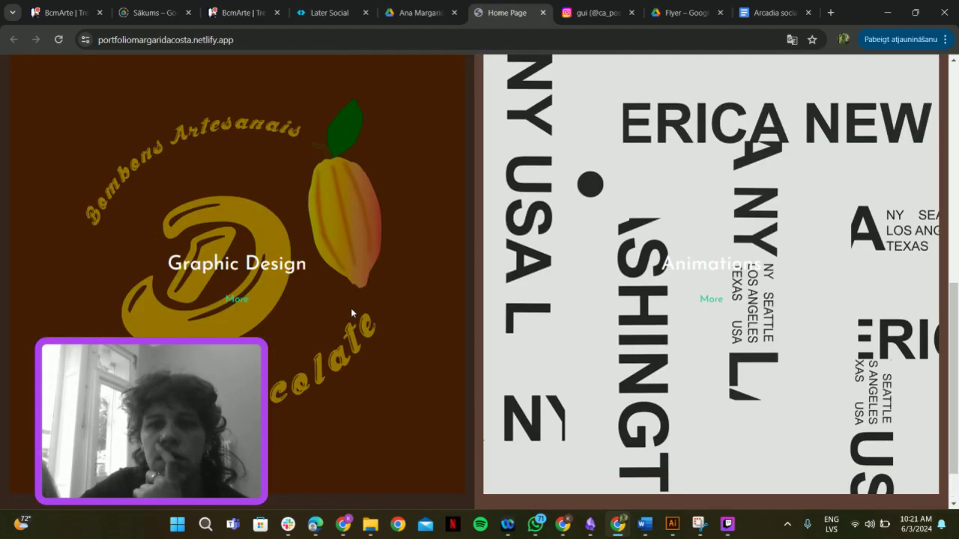
scroll(350, 308, "up", 7)
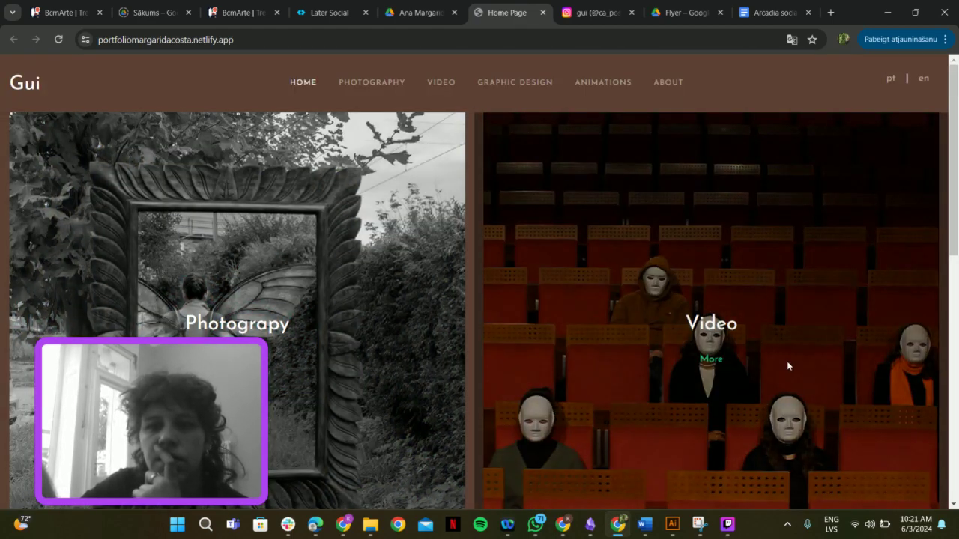